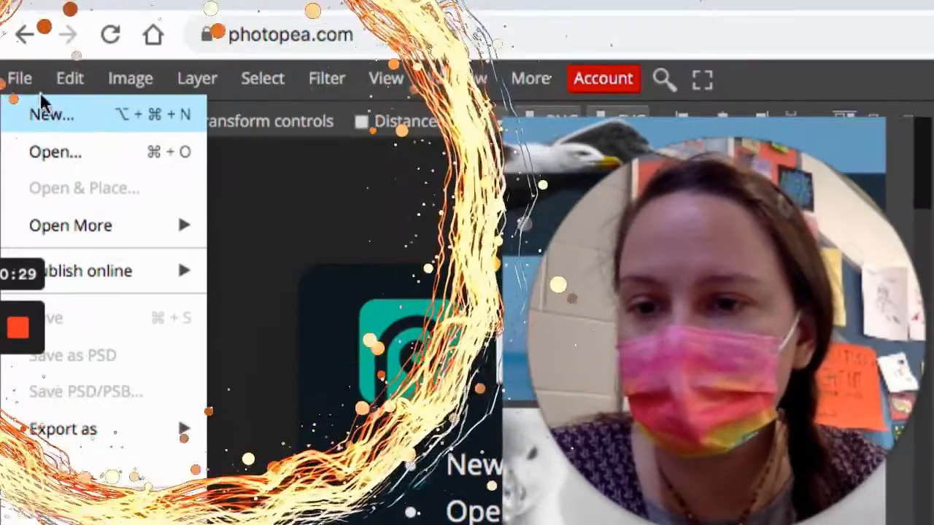
- Start a new project and give it a name beginning with "Title surrealism temp"
click(73, 119)
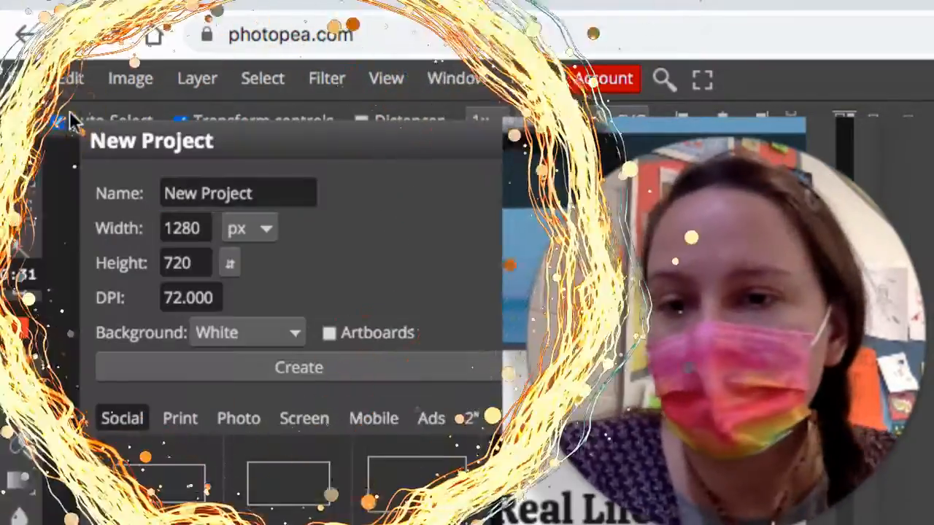
click(268, 197)
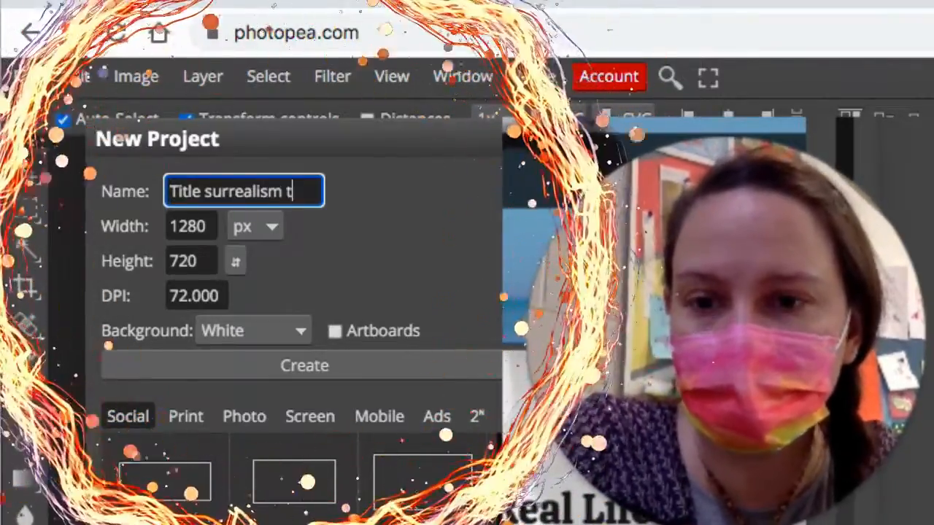
key(Tab)
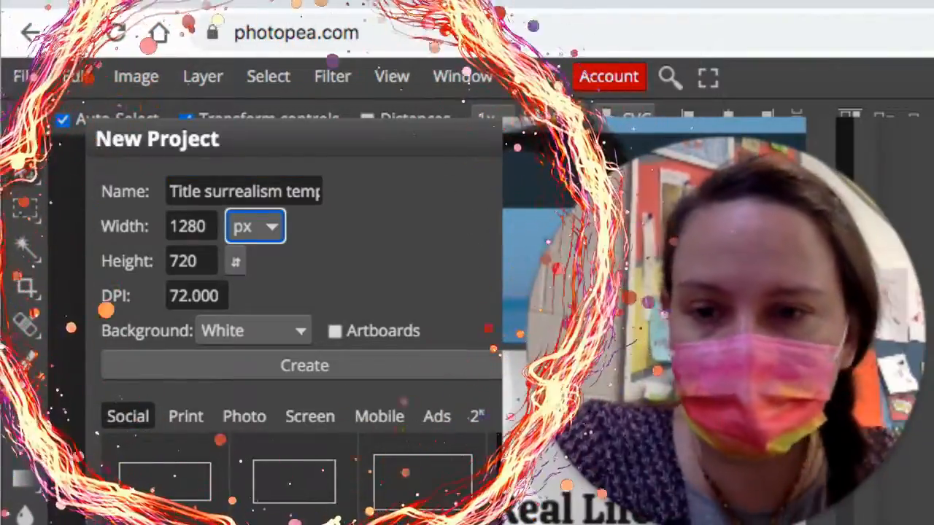
- Set the new project's units to inches, with a width of 8 and a height of 6
click(274, 211)
key(Down)
key(Down)
key(Down)
key(Return)
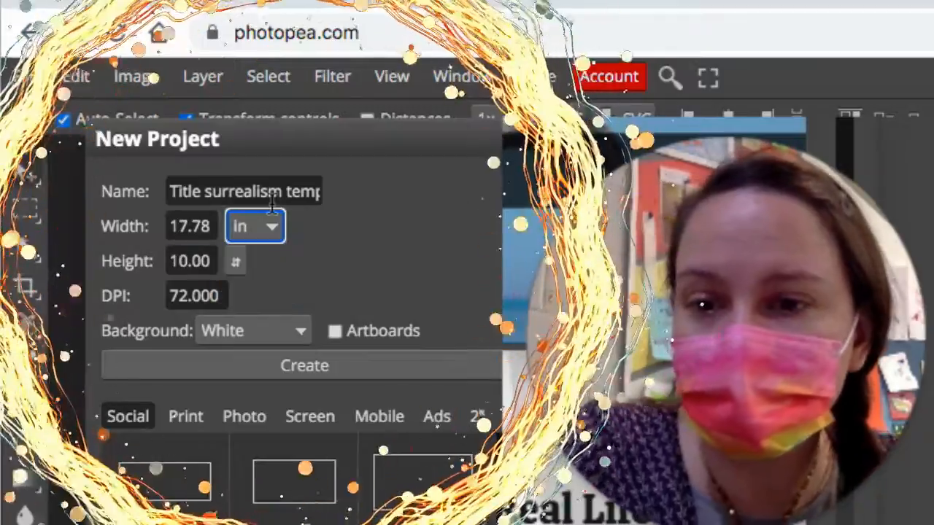
key(shift+Tab)
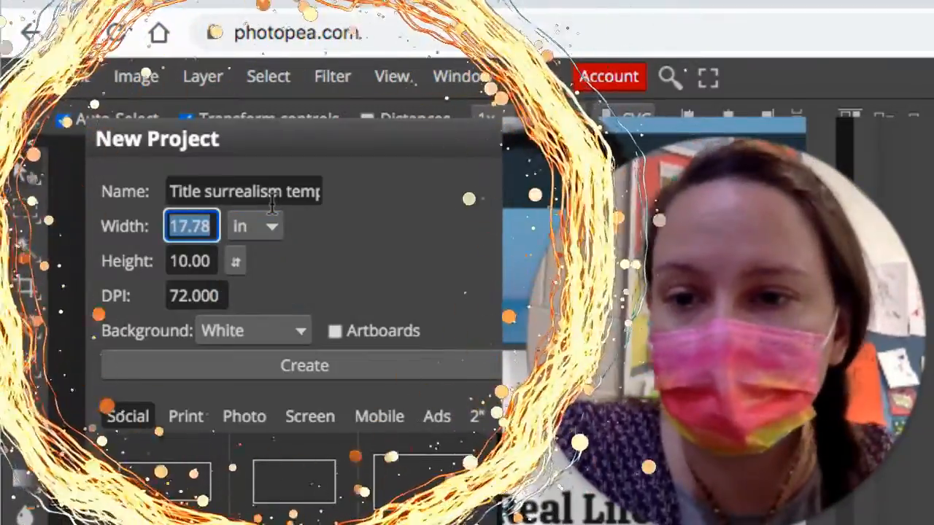
text(8)
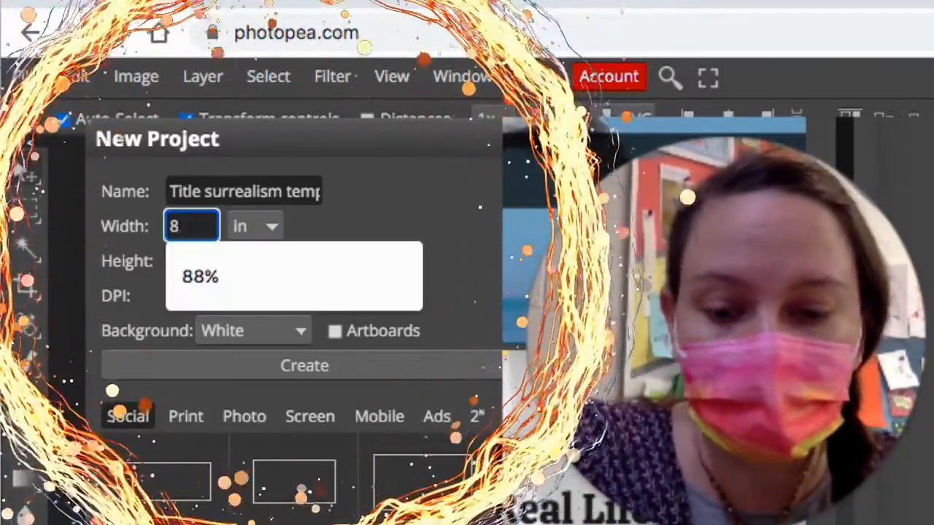
text(.)
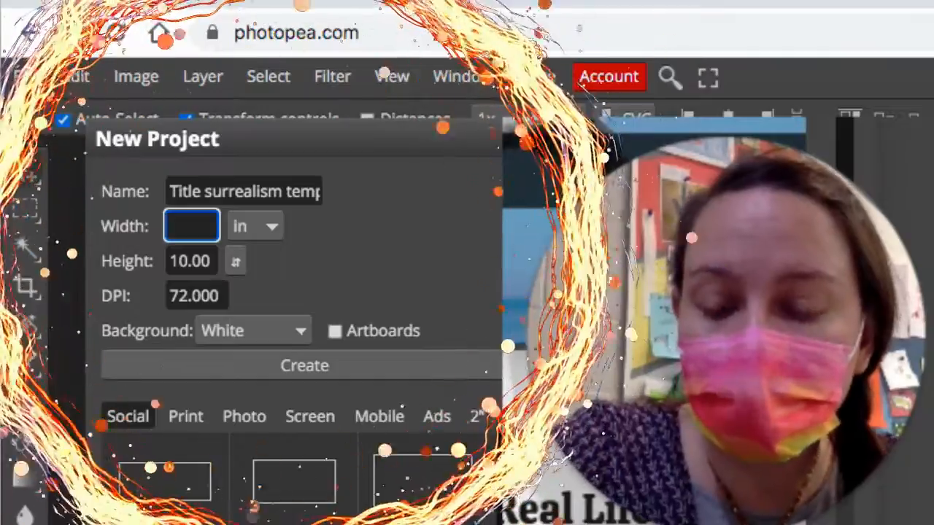
text(8)
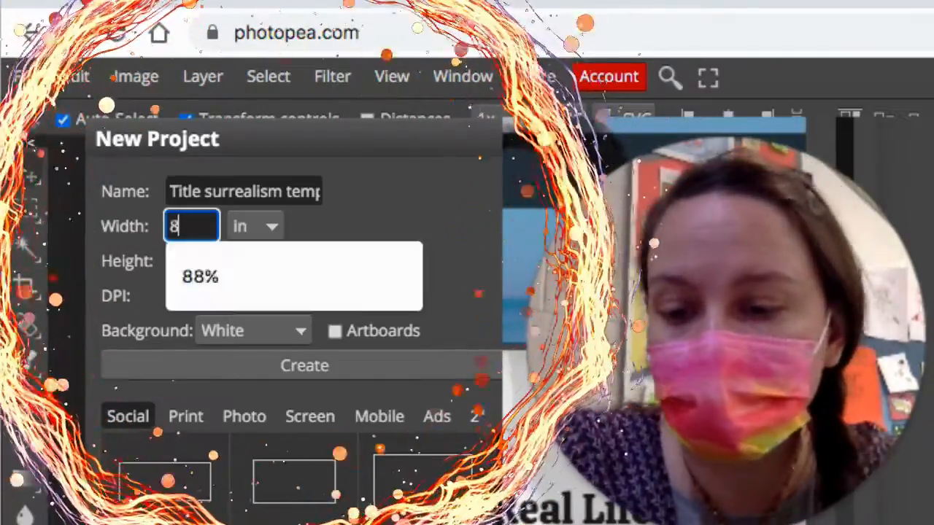
key(Tab)
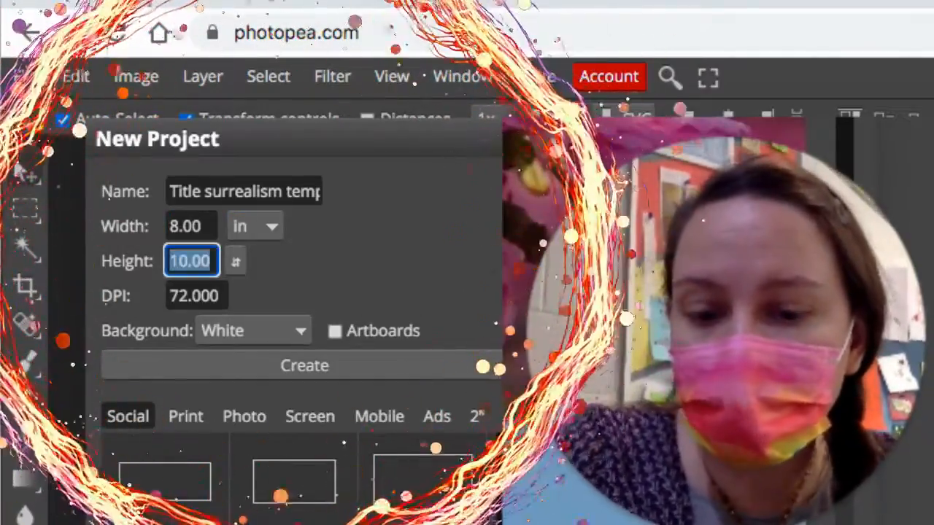
key(Tab)
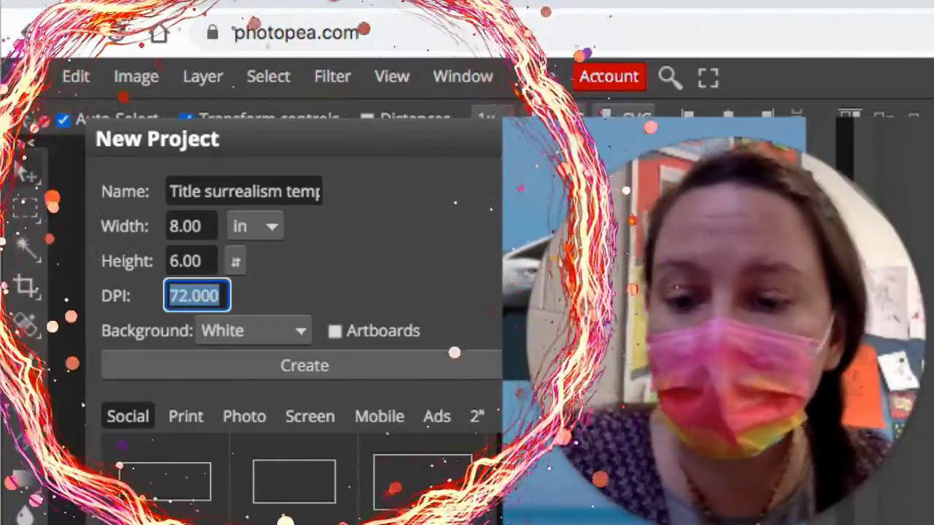
- Set the resolution to 300 DPI with a transparent background and create the project
text(300)
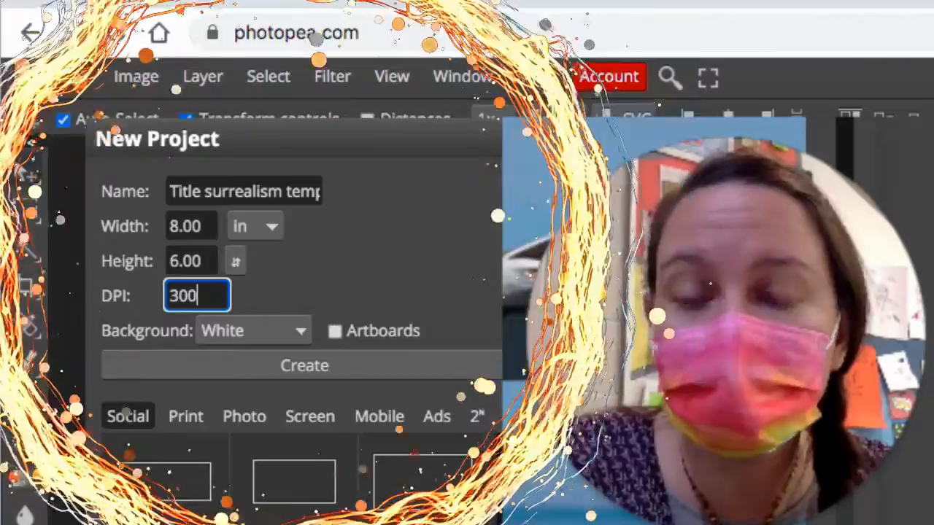
click(271, 334)
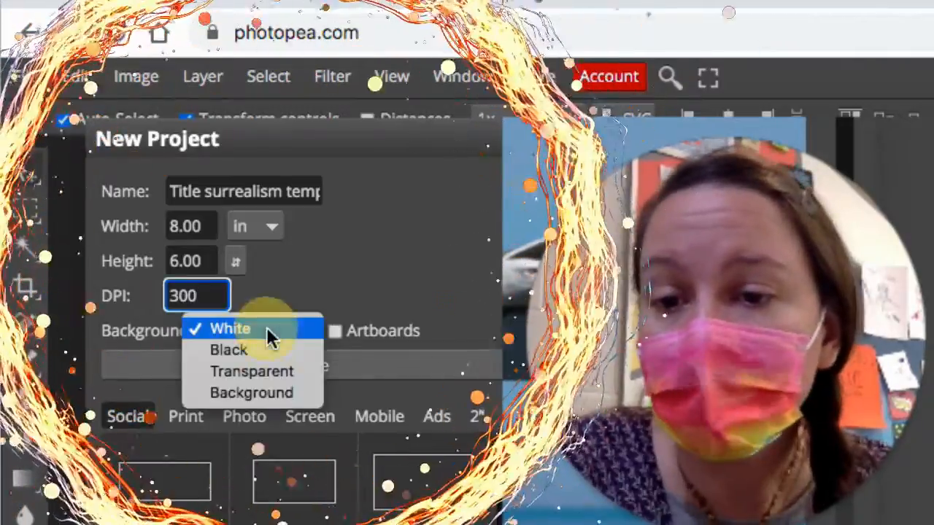
click(289, 372)
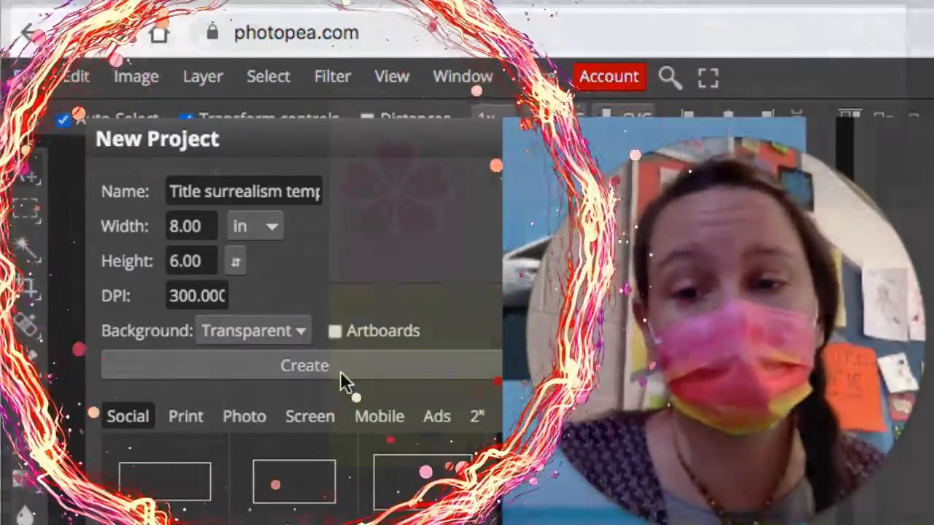
click(340, 371)
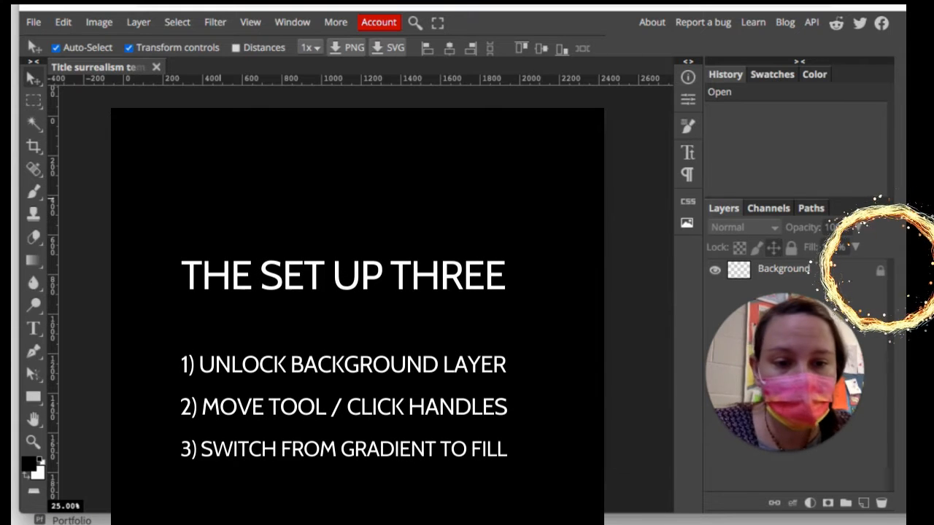
- Unlock the Background layer and activate the Move tool with transform controls enabled
click(880, 273)
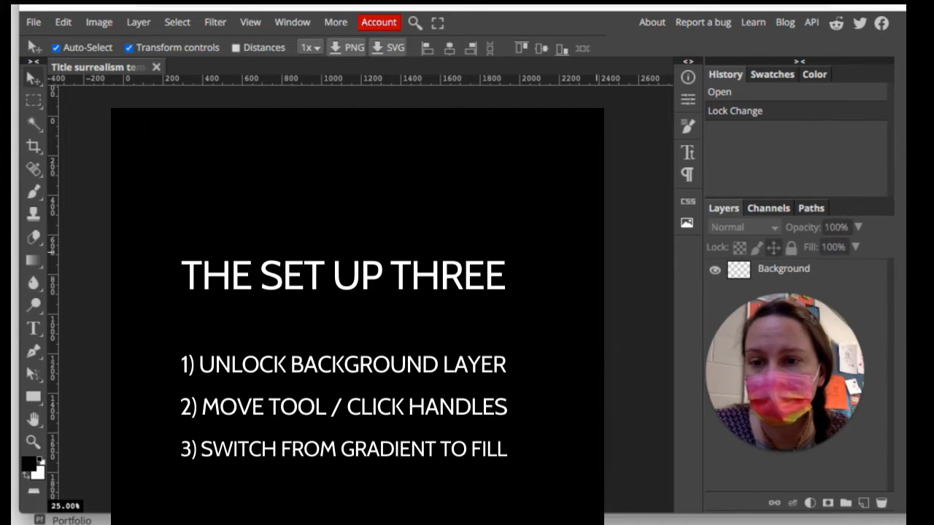
click(33, 80)
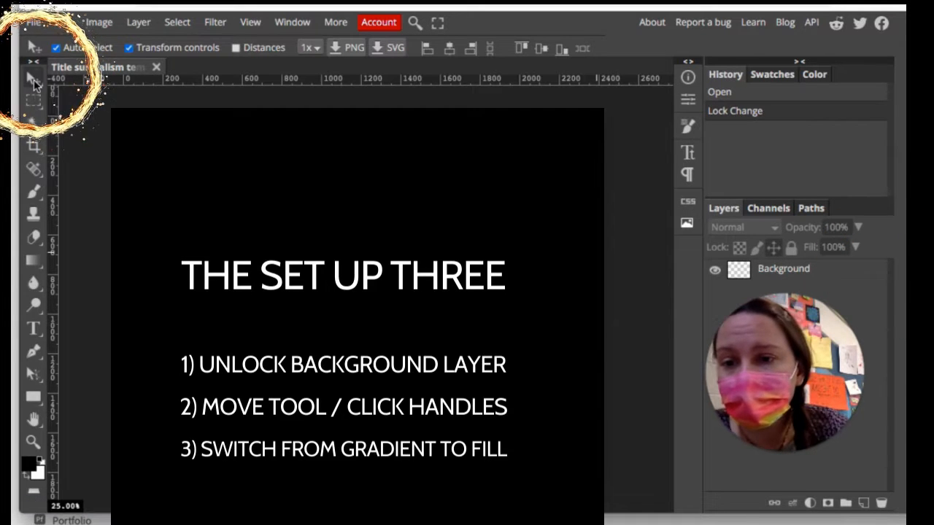
click(130, 49)
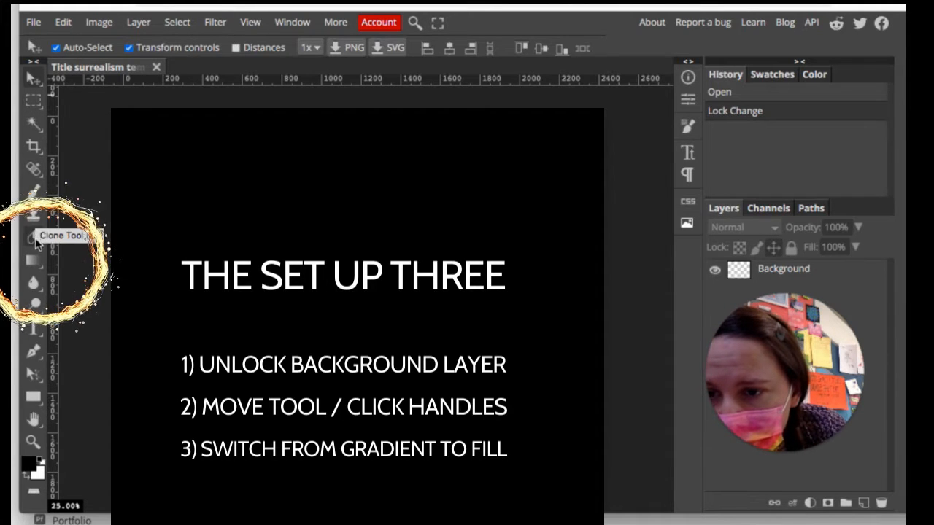
- Switch the Gradient tool to the Paint Bucket tool
click(33, 270)
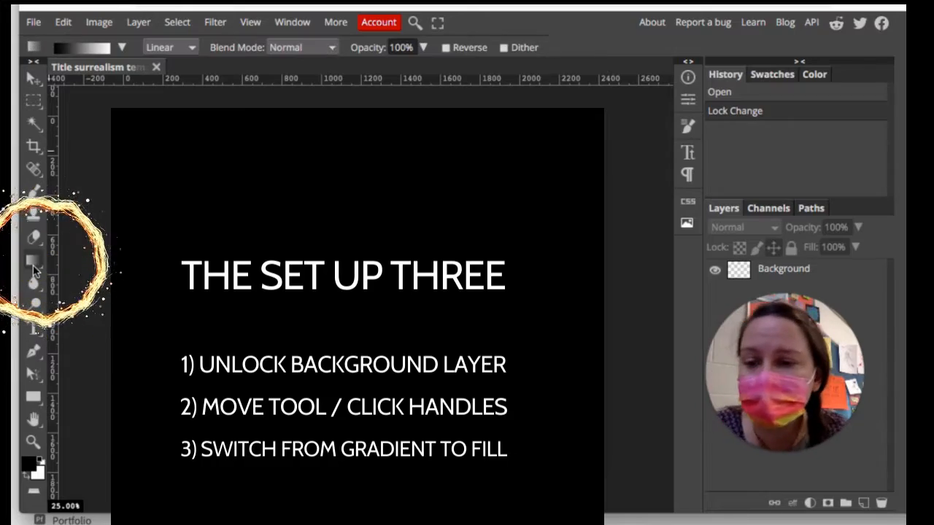
right_click(33, 270)
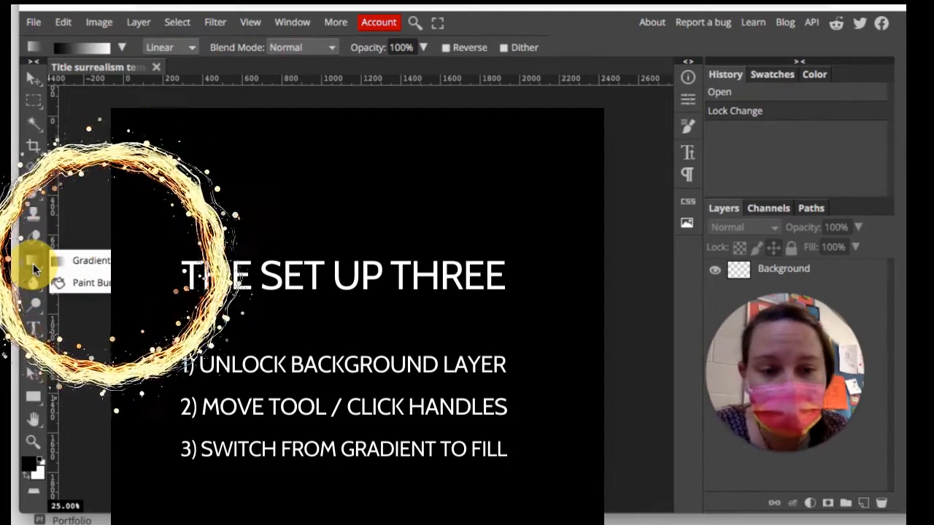
click(85, 283)
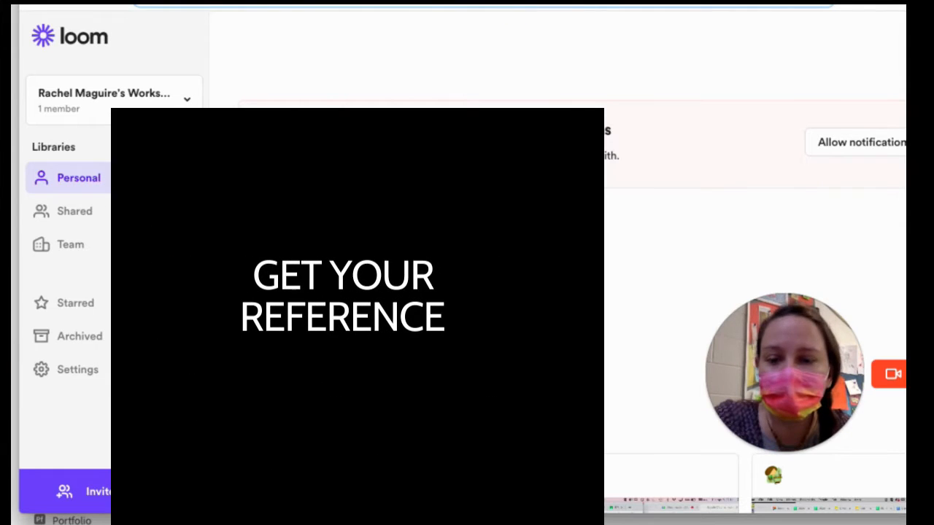
- Search Google in the browser for "desert background" and copy the cartoon desert image with the yellow sun
text(dee)
key(BackSpace)
text(s)
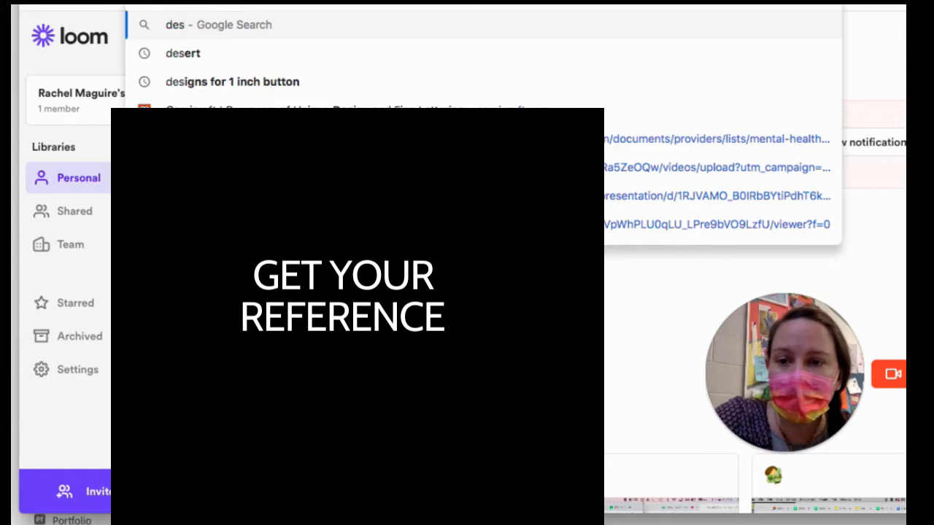
text(sert background)
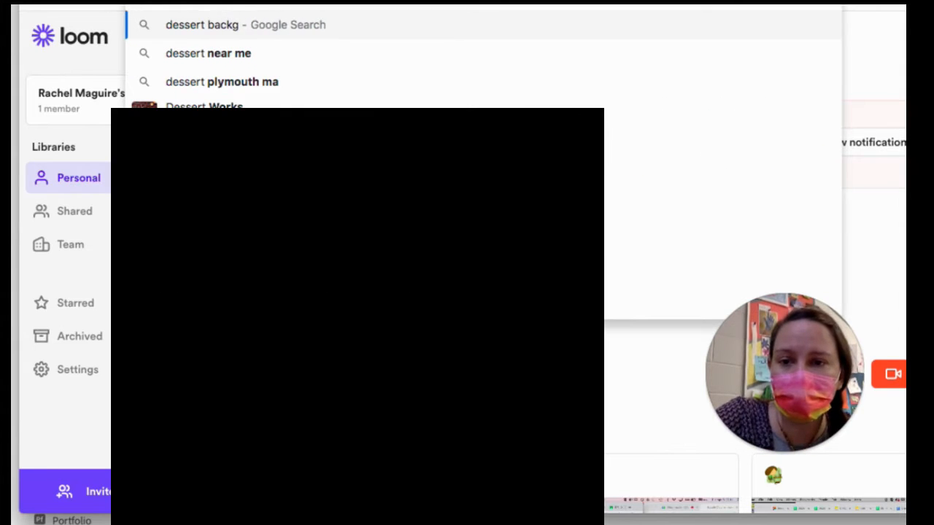
key(Return)
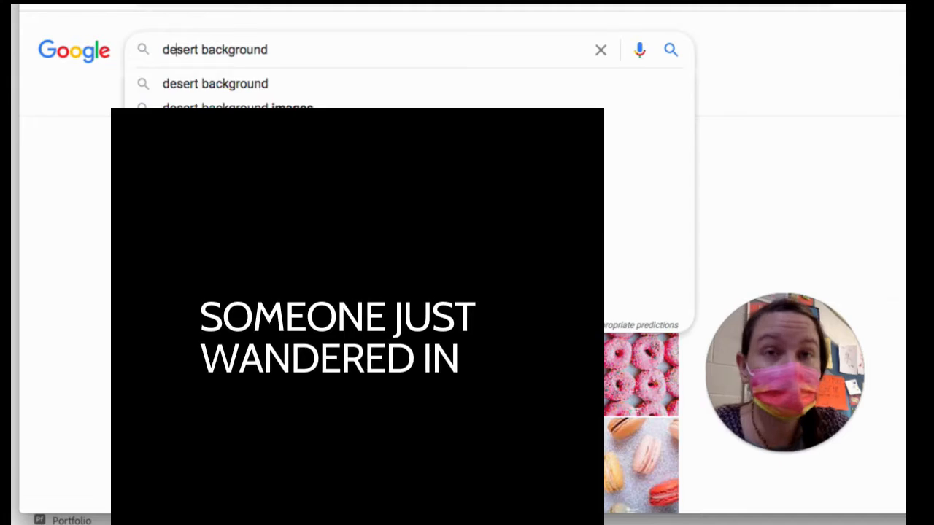
key(Return)
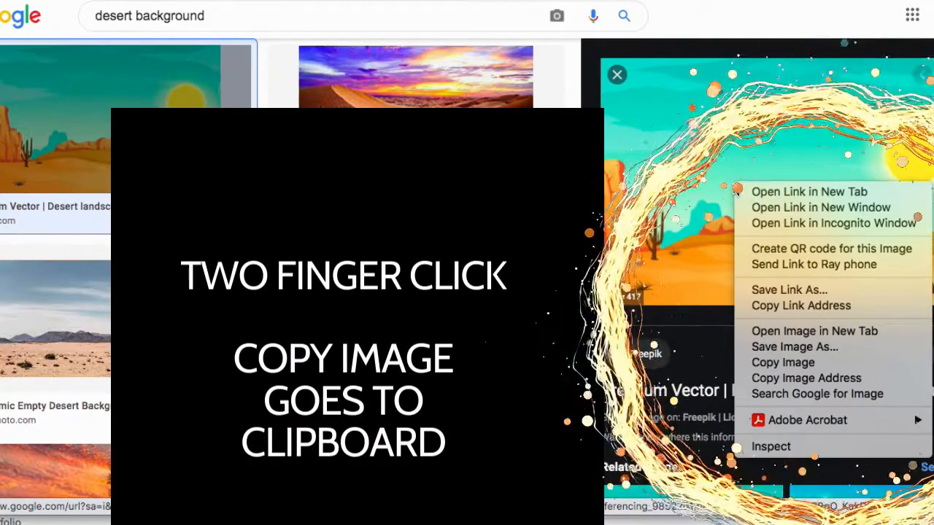
click(775, 365)
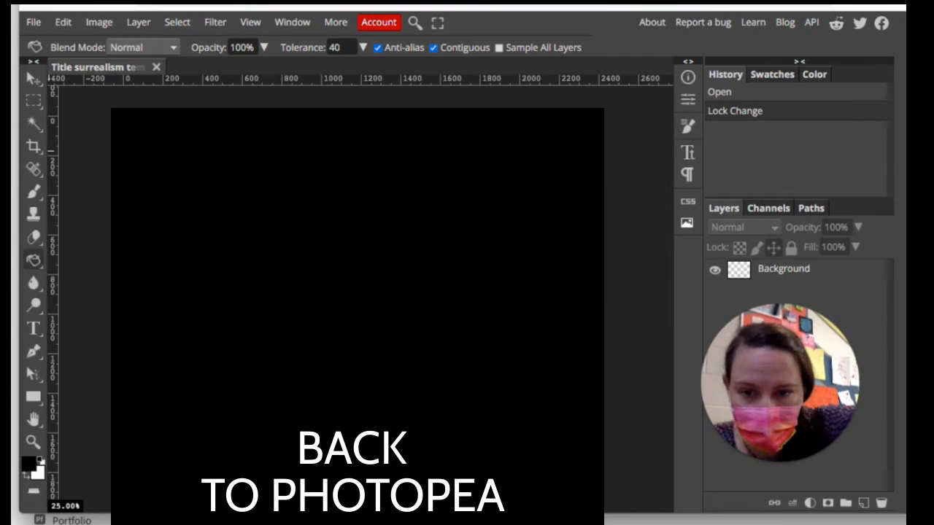
- Paste the desert image into the Photopea project and scale it proportionally to about 450% so it covers the canvas
key(ctrl+v)
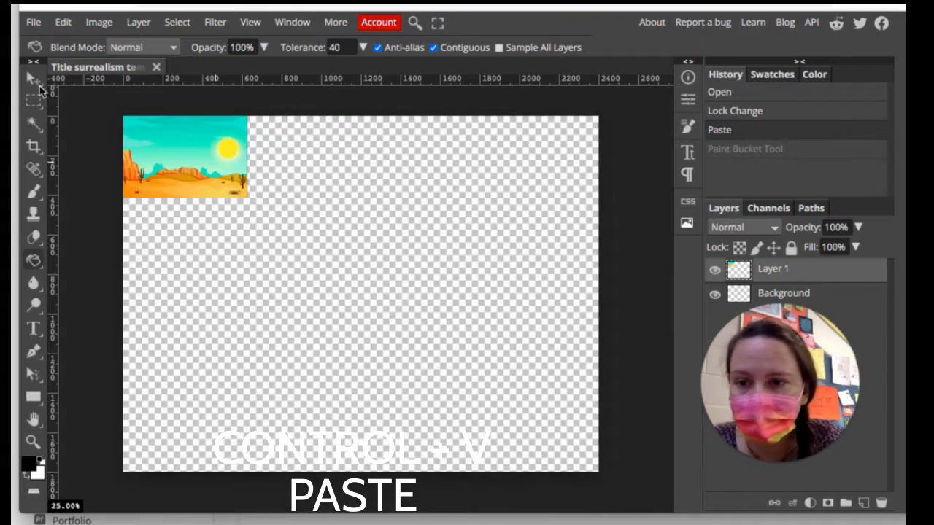
click(34, 81)
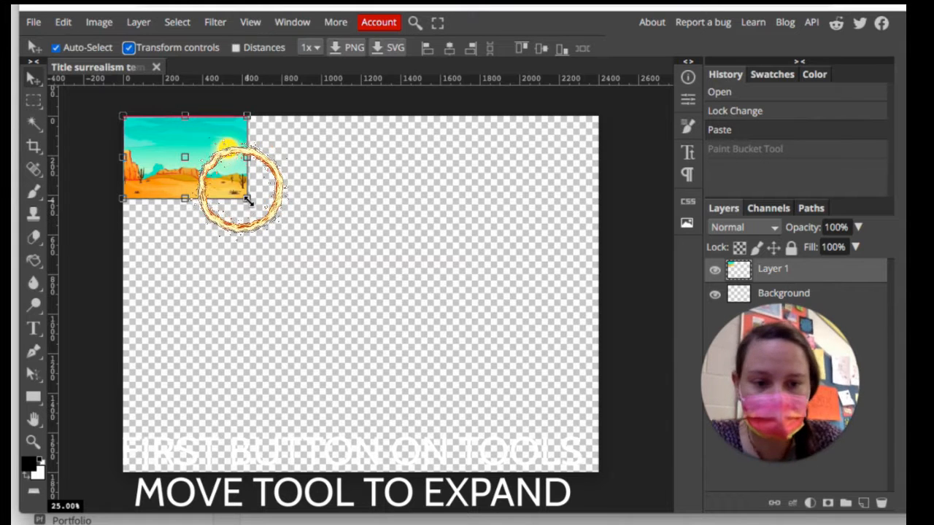
drag(248, 199, 686, 498)
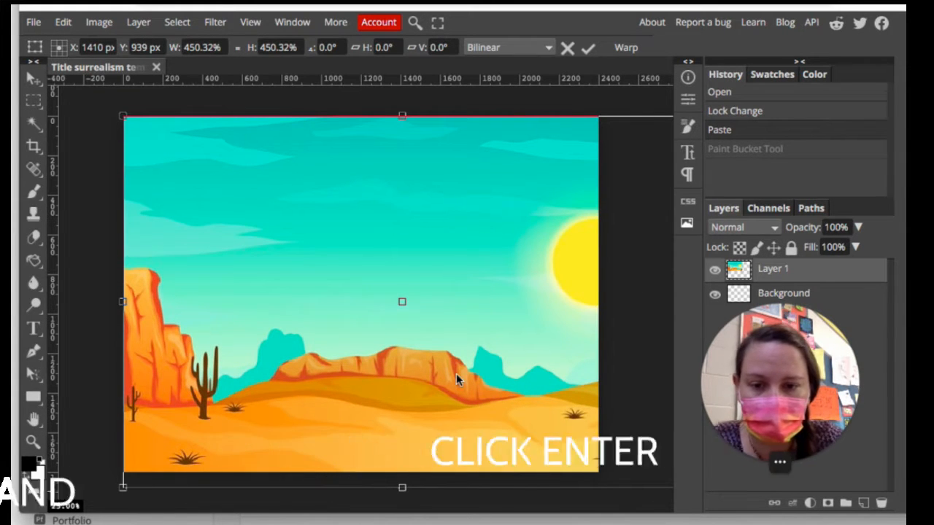
key(Return)
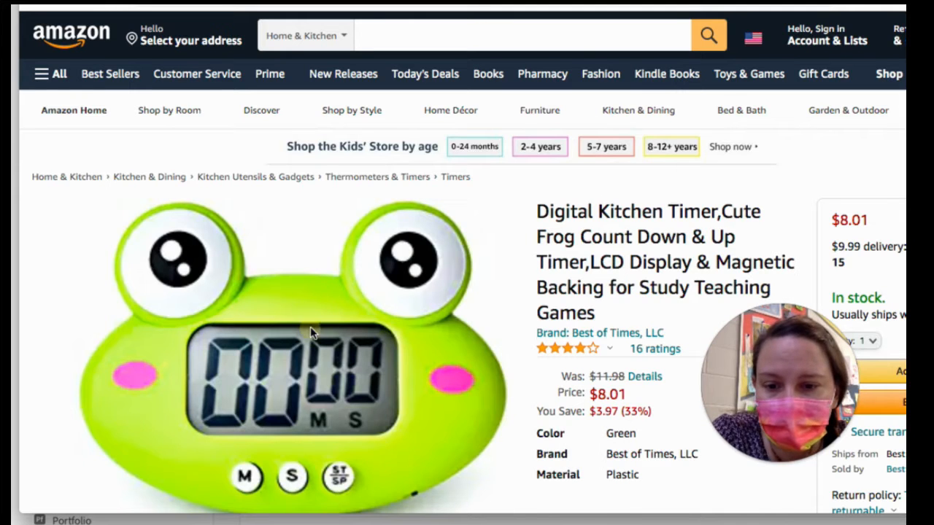
- Copy the green frog timer picture from the Amazon page into the project and enlarge it to about 320% near the canvas centre
right_click(311, 333)
click(334, 367)
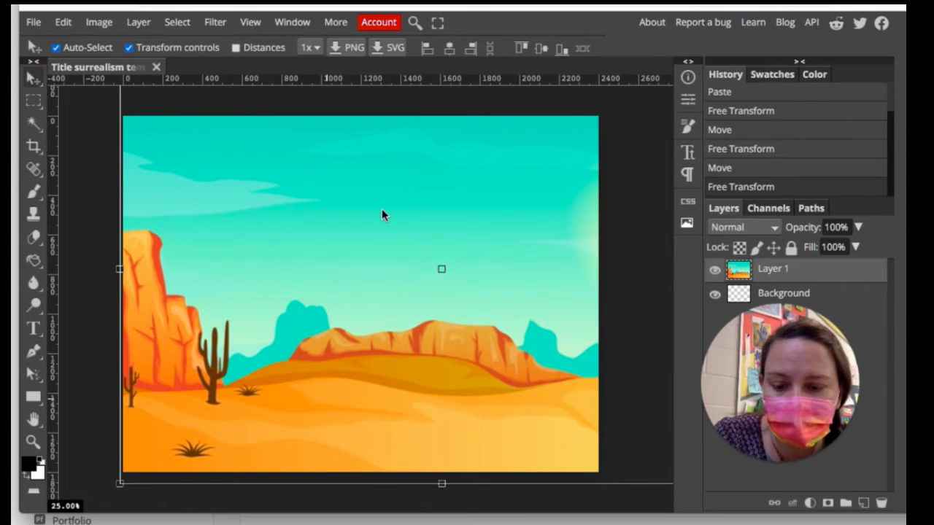
key(ctrl+v)
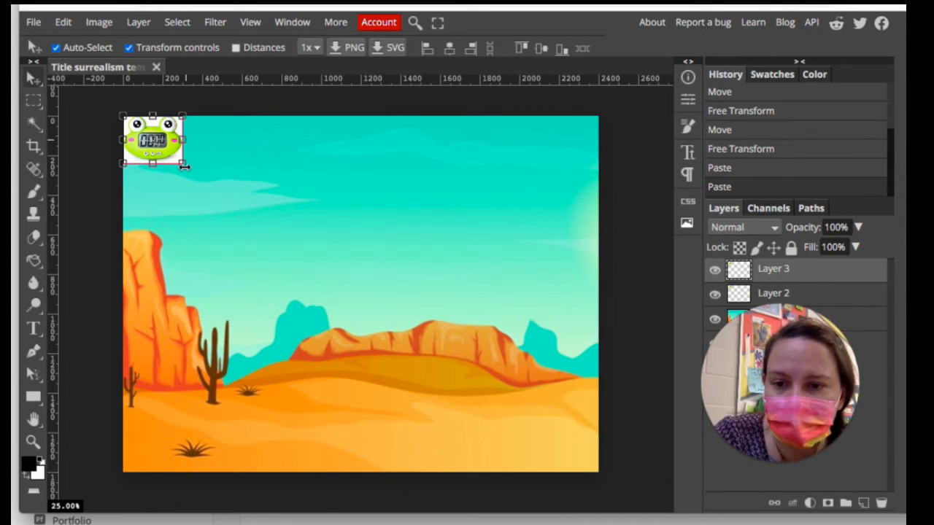
drag(182, 164, 314, 267)
drag(233, 208, 353, 281)
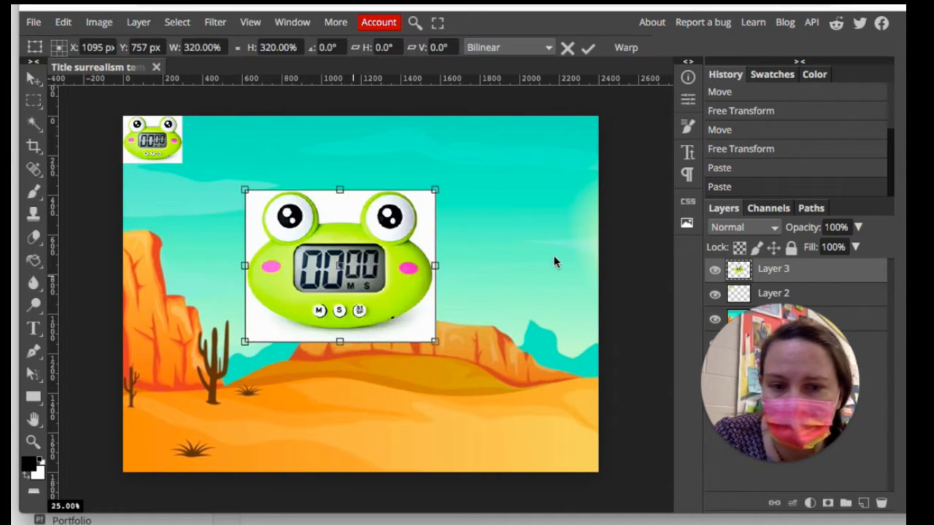
- Delete the layer with the small duplicate frog timer and select the large frog timer's layer
click(831, 296)
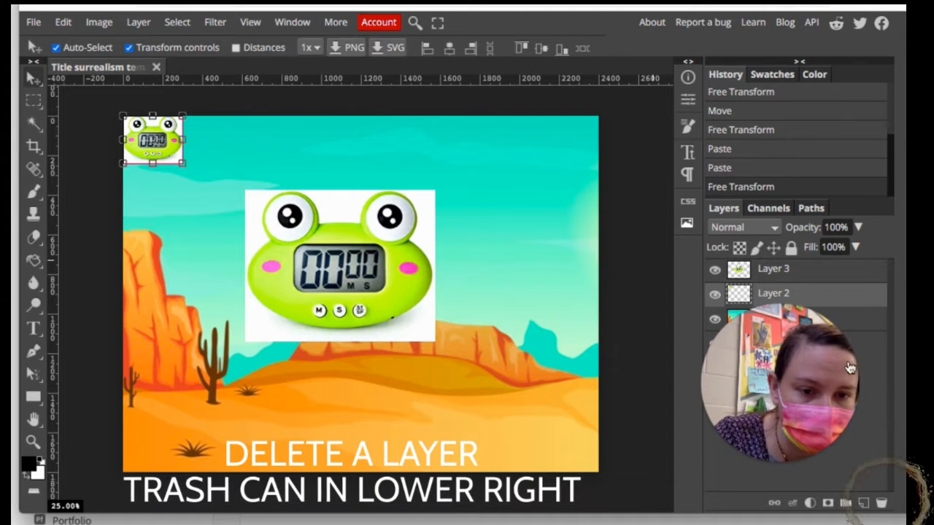
click(882, 503)
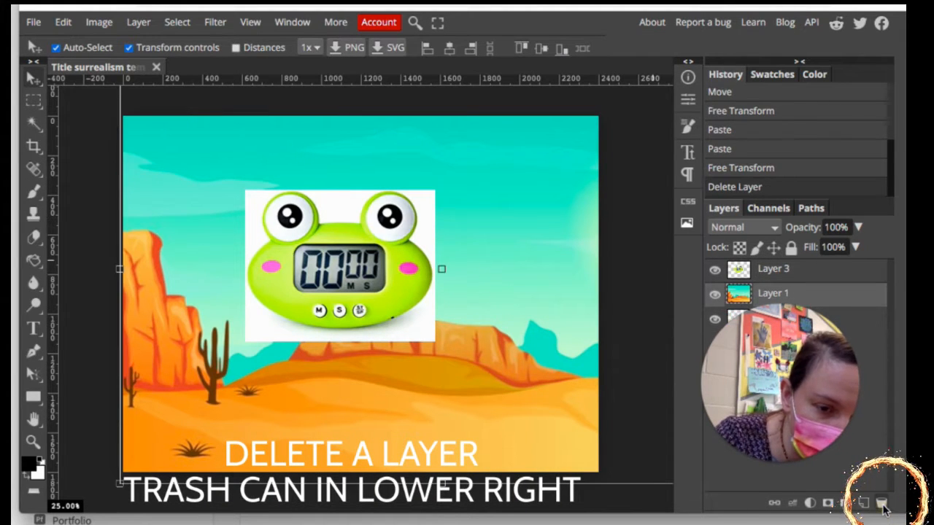
click(408, 328)
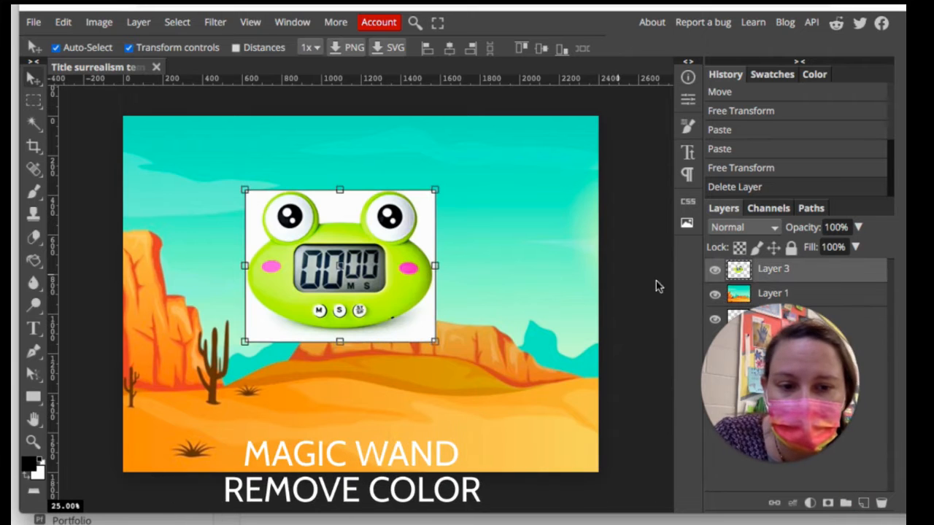
- Try to select the white area around the frog timer with the Magic Wand at tolerance 10, adding the shadow areas below it
key(ctrl+plus)
key(ctrl+plus)
key(ctrl+plus)
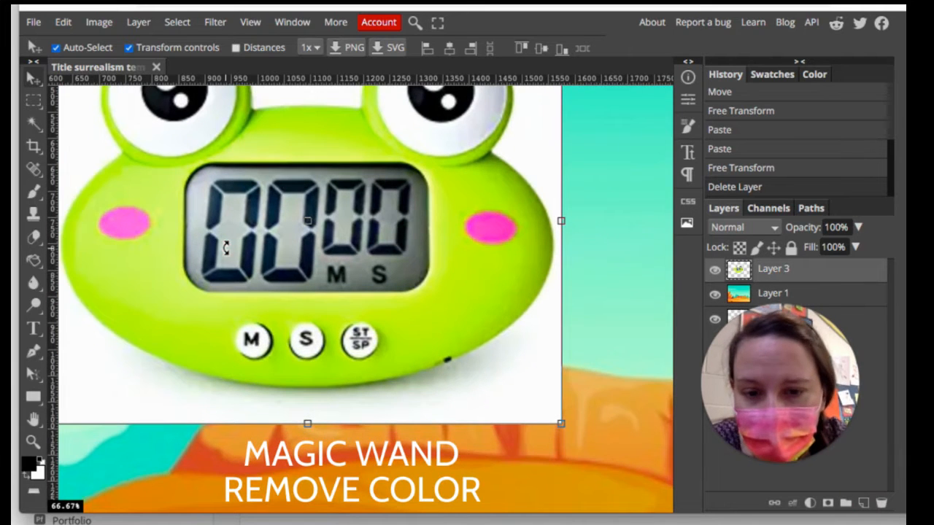
click(34, 121)
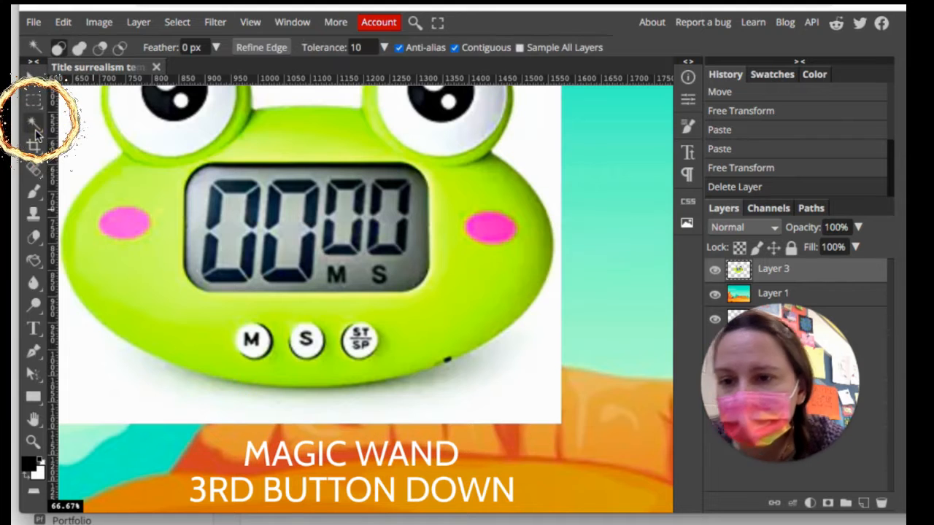
click(500, 365)
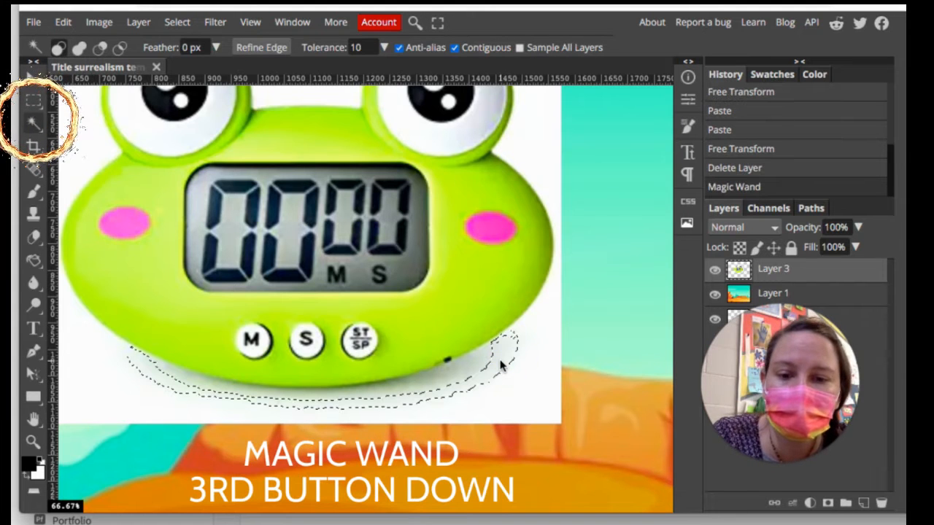
shift+click(527, 398)
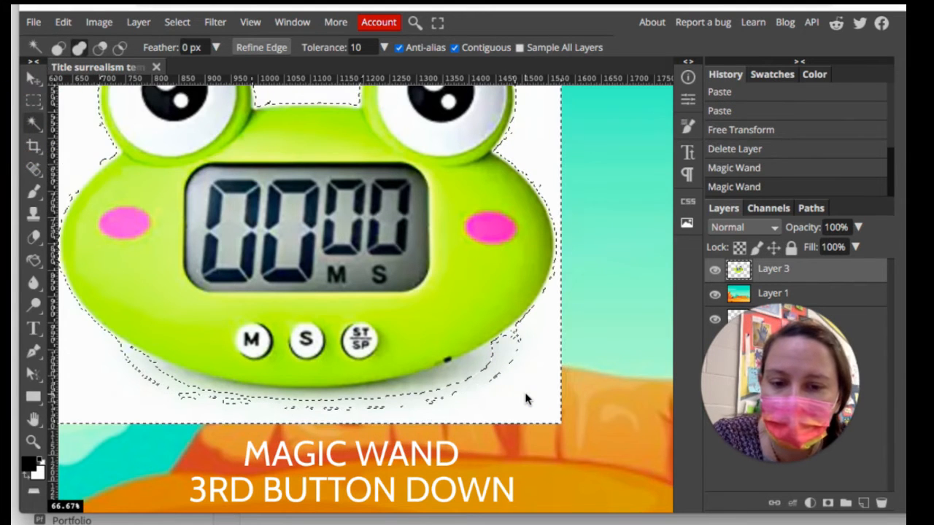
click(485, 374)
click(461, 375)
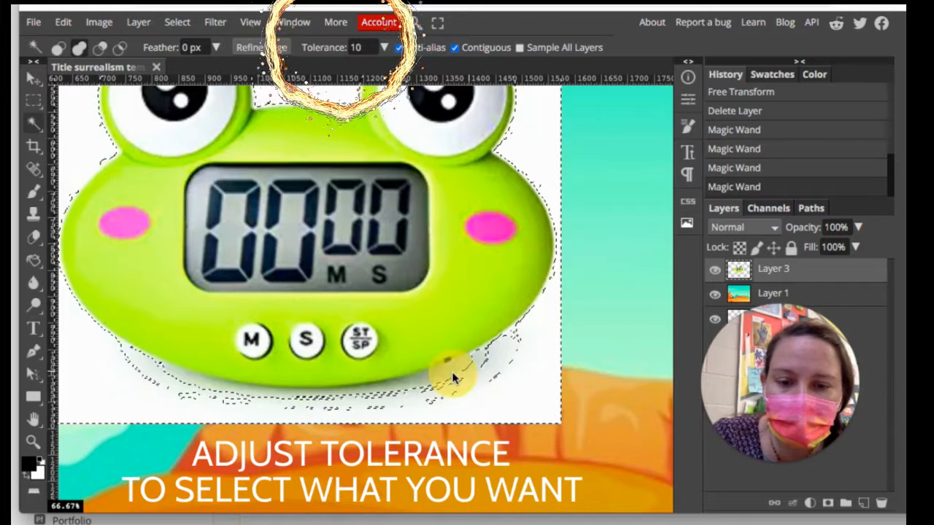
click(453, 378)
- Set the Magic Wand tolerance to 30, discard the old selection and select all the white and shadow areas around the frog timer
click(361, 47)
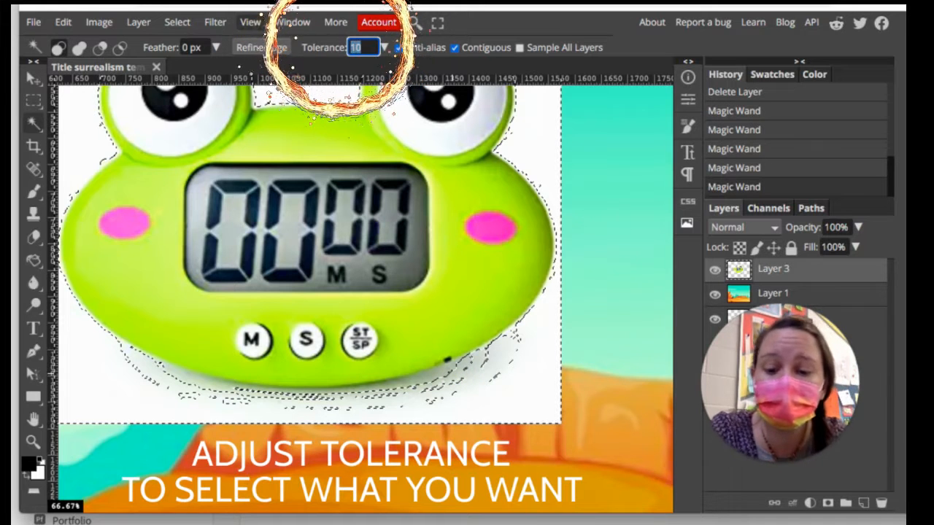
text(3)
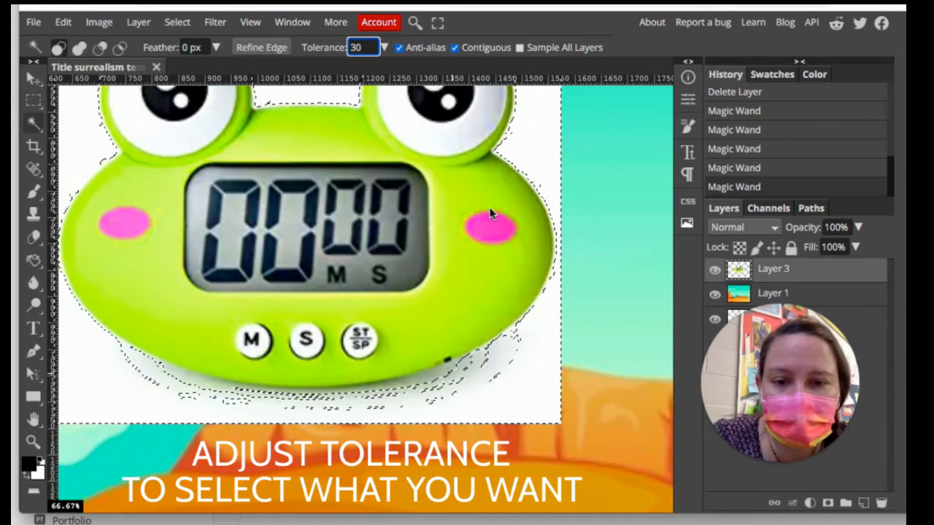
key(ctrl+d)
click(552, 149)
scroll(463, 257, up, 3)
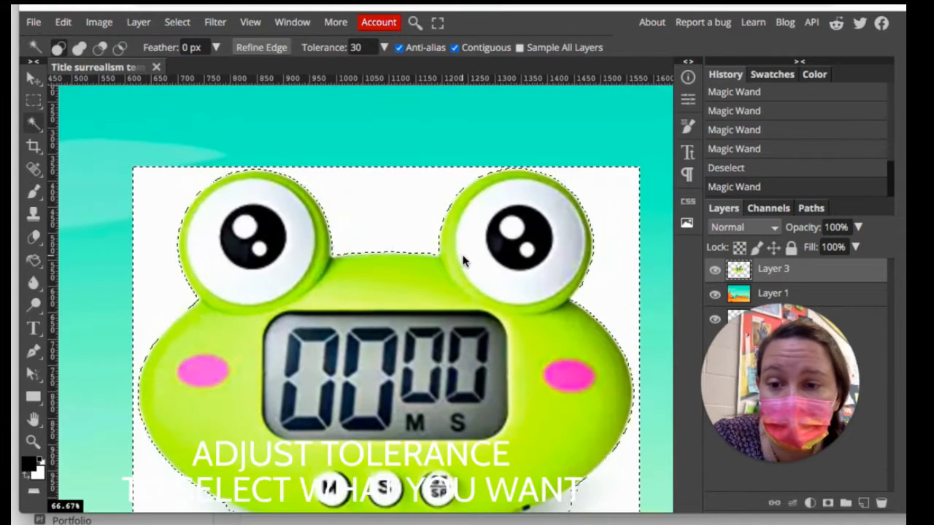
scroll(463, 261, down, 4)
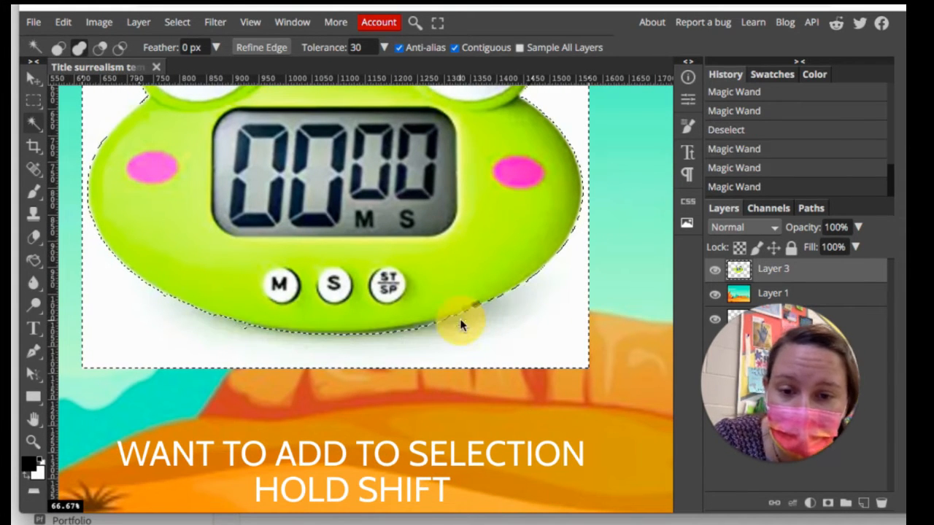
- Delete the selected white background from the frog timer's layer and clear the selection
key(Delete)
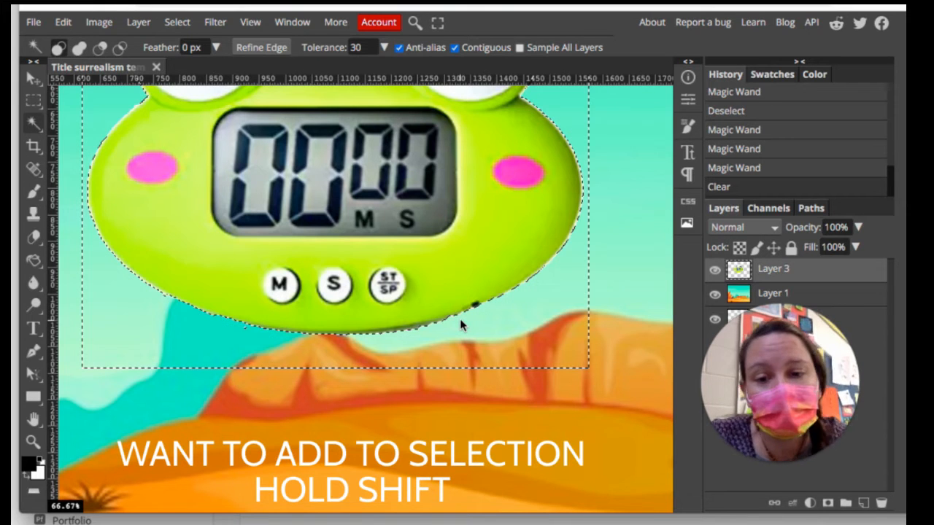
scroll(459, 325, down, 4)
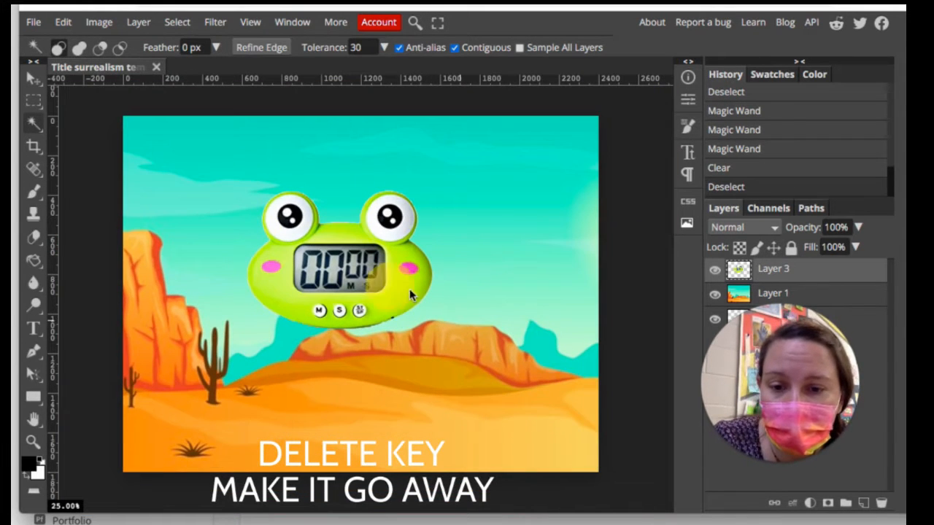
key(ctrl+d)
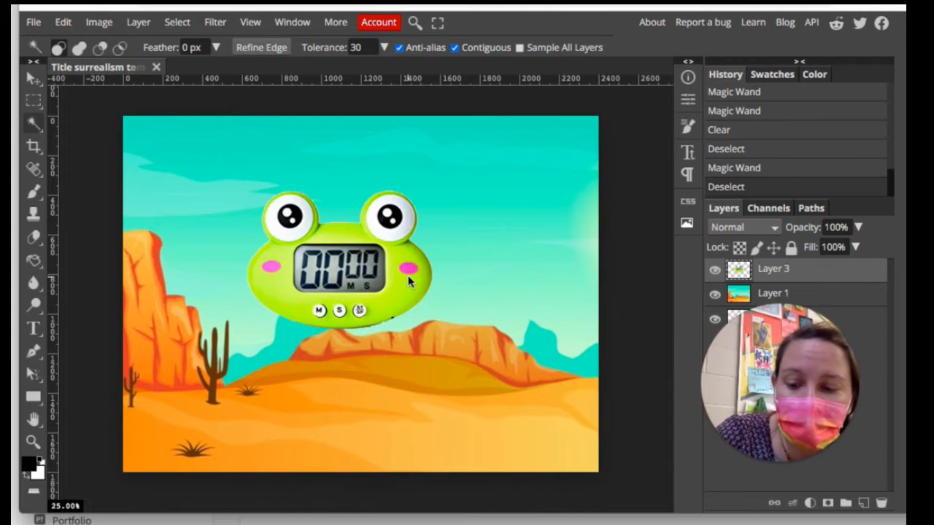
- Enlarge the cut-out frog timer proportionally to about 145% and position it in the sky, centred in the upper part of the canvas
click(34, 78)
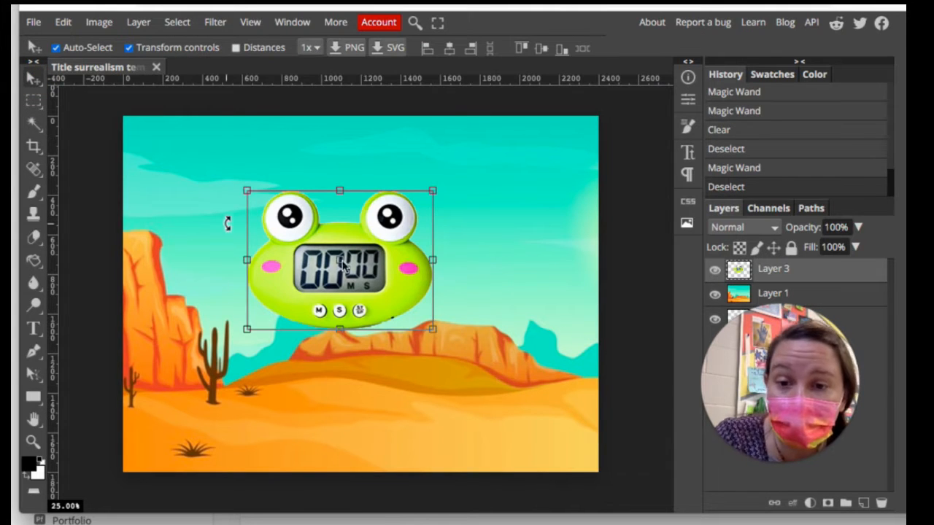
drag(356, 264, 383, 271)
drag(459, 337, 533, 432)
drag(460, 356, 410, 299)
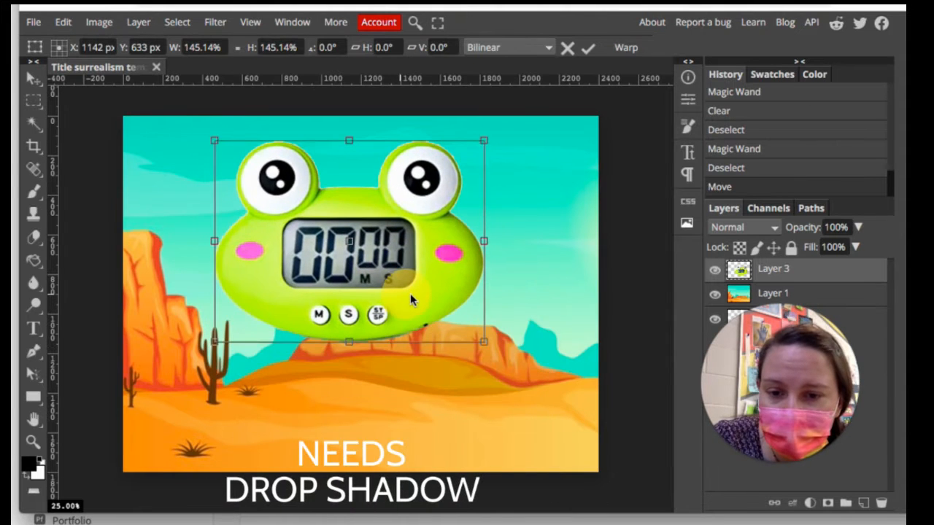
key(Return)
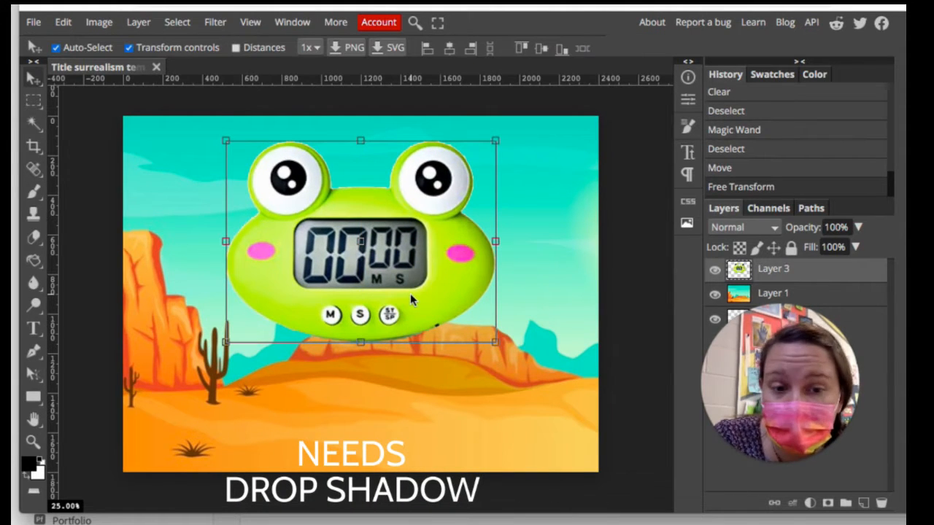
- Try to duplicate the frog timer by selecting all, copying and pasting, and undo the paste
key(ctrl+a)
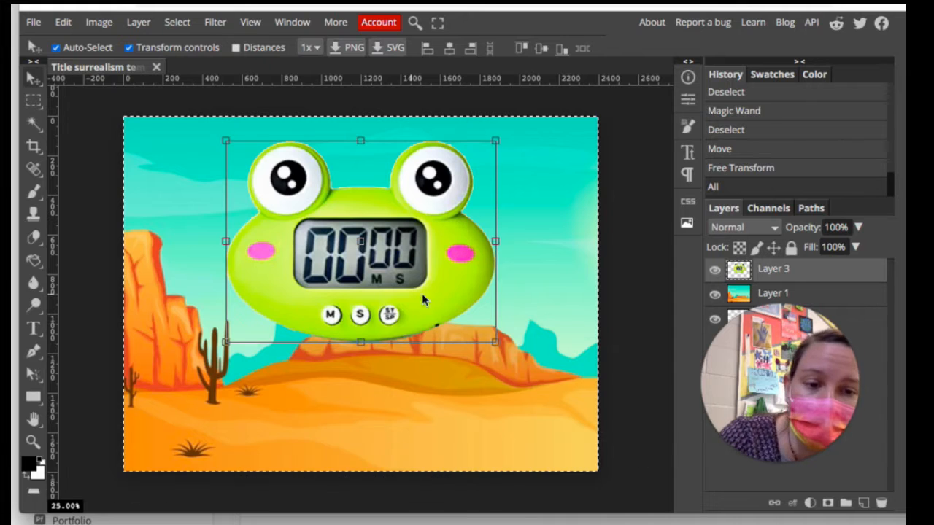
key(ctrl+a)
key(ctrl+a)
key(ctrl+c)
key(ctrl+v)
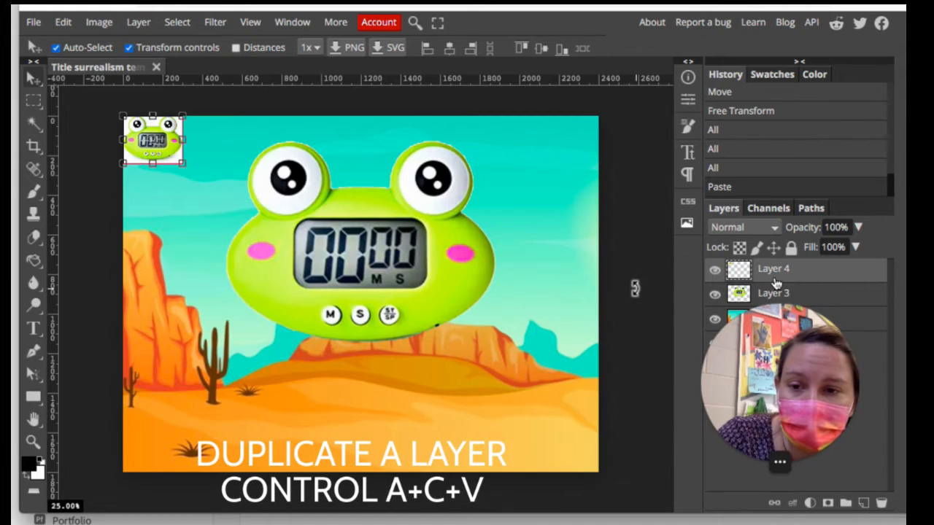
key(ctrl+z)
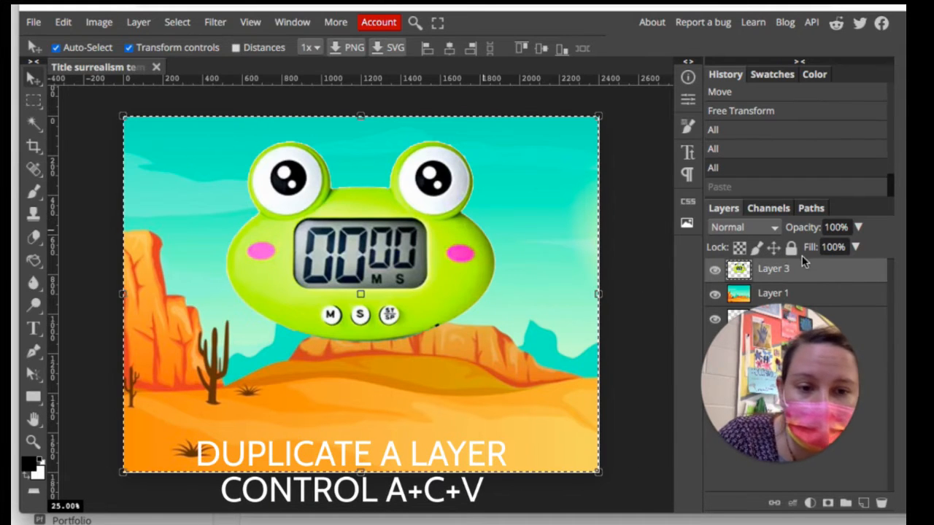
- Duplicate the large frog timer's layer and clear the canvas selection
drag(779, 348, 791, 94)
right_click(816, 271)
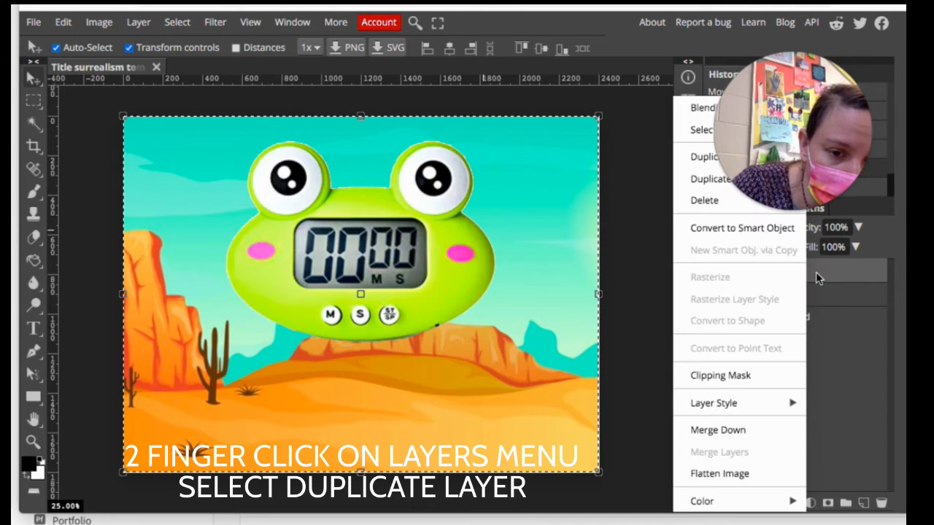
drag(796, 143, 511, 178)
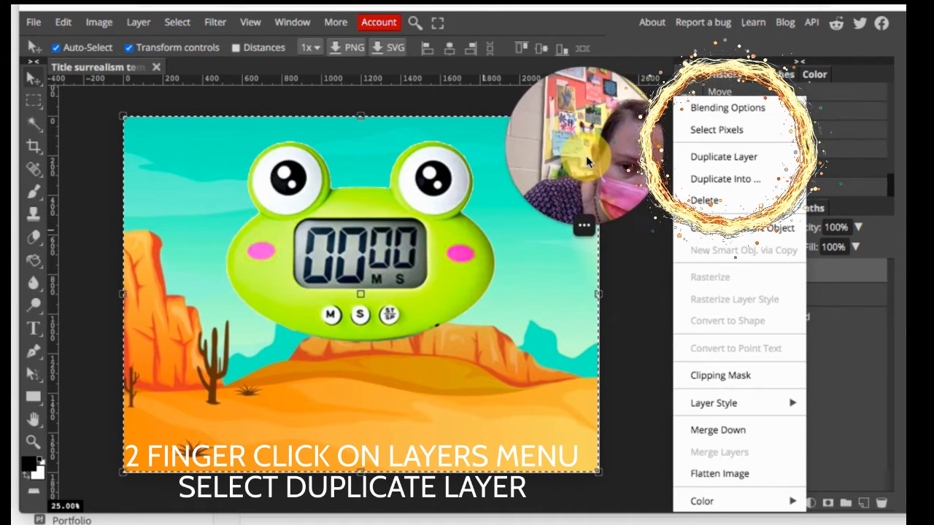
click(741, 157)
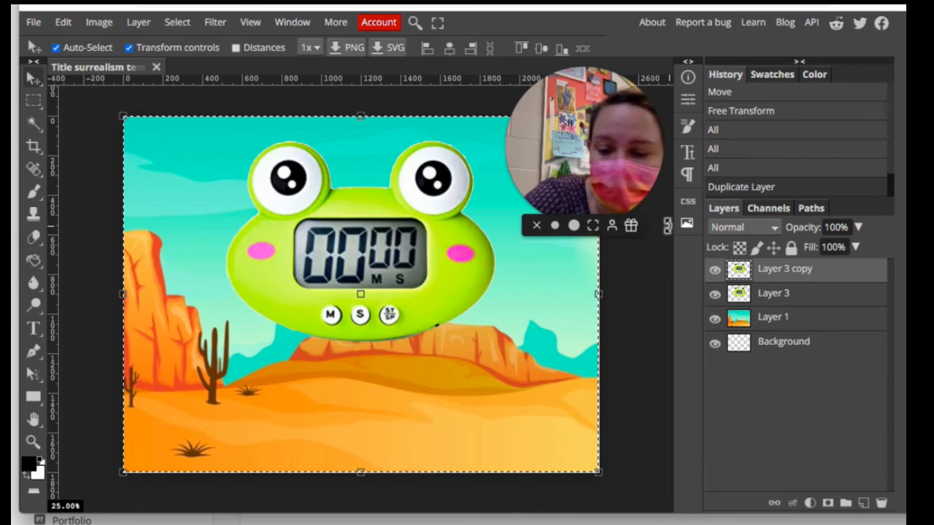
key(ctrl+d)
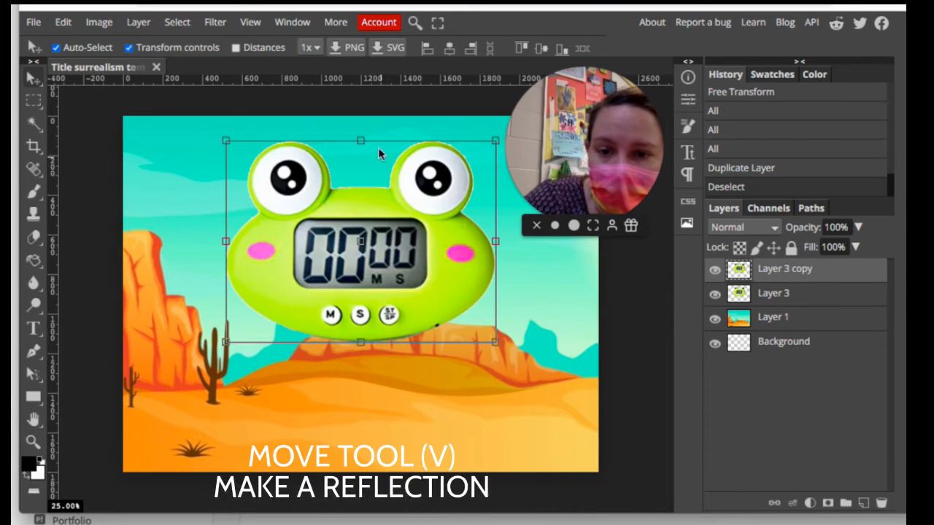
- Flip the frog timer copy vertically, squash it to about 42% height and place it on the sand below the original
drag(361, 139, 358, 450)
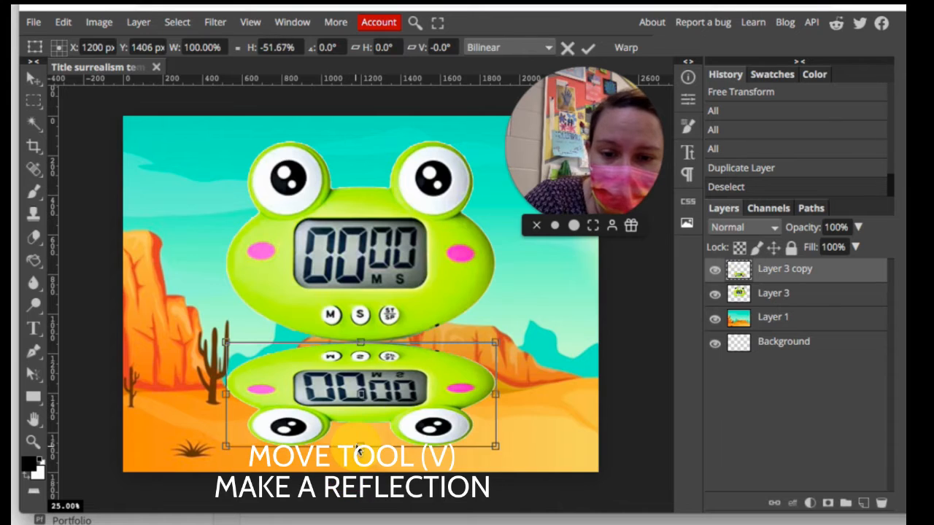
drag(408, 407, 418, 488)
drag(363, 495, 365, 473)
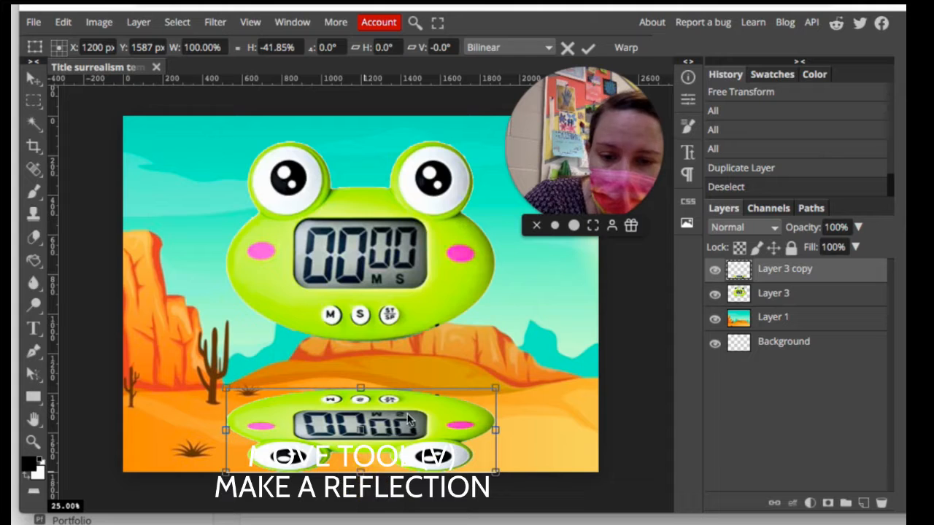
drag(369, 427, 376, 425)
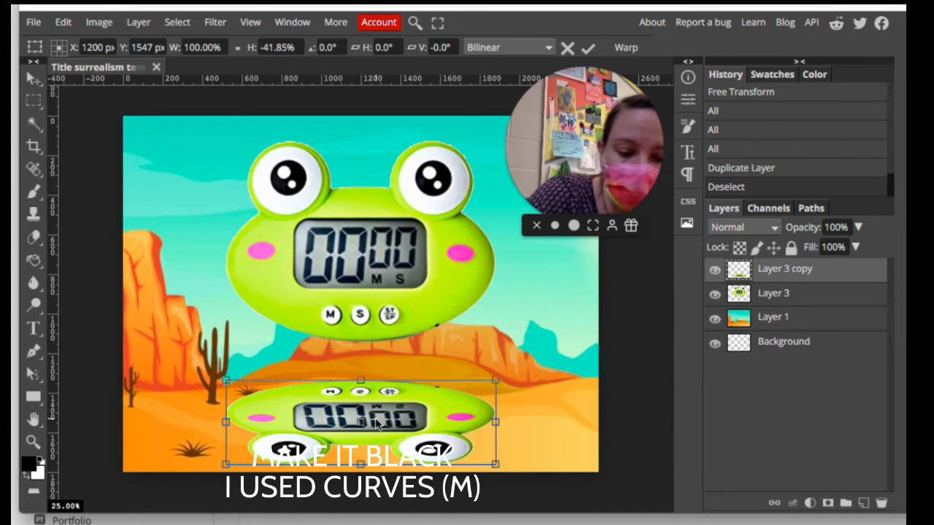
key(Return)
- Turn the flipped frog copy almost black with Curves by moving the black point to the far end of the input range
key(ctrl+m)
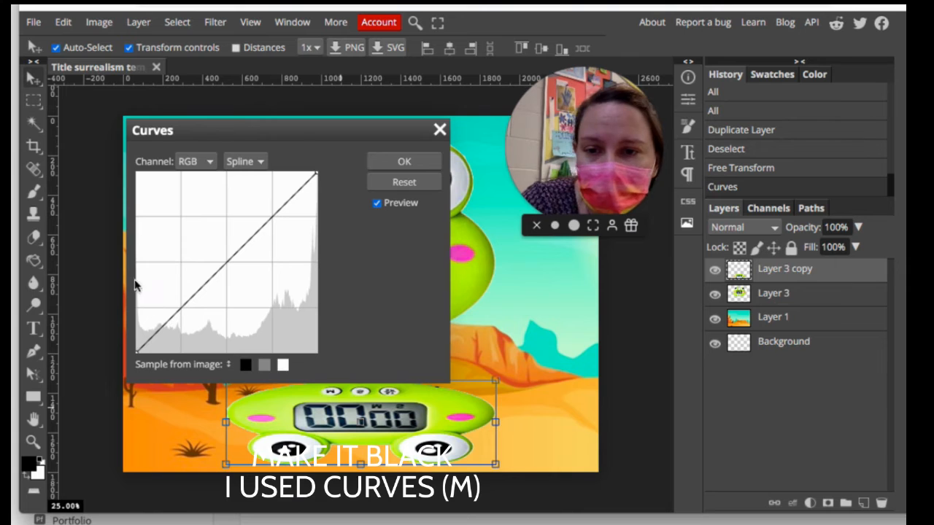
drag(305, 136, 803, 235)
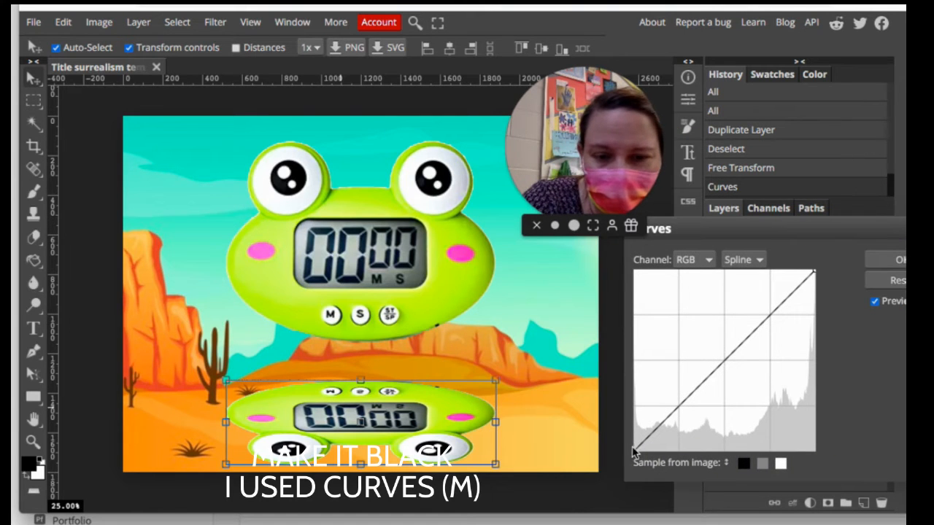
drag(637, 454, 890, 455)
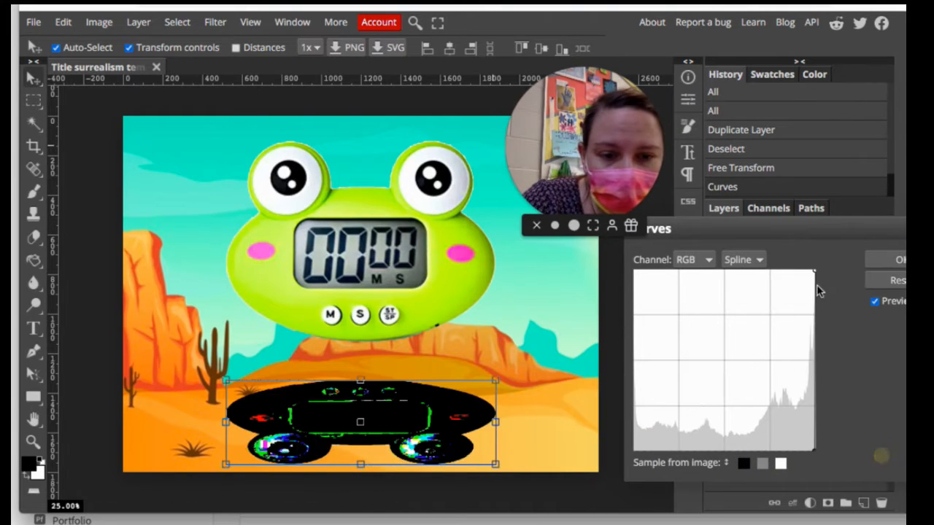
click(894, 260)
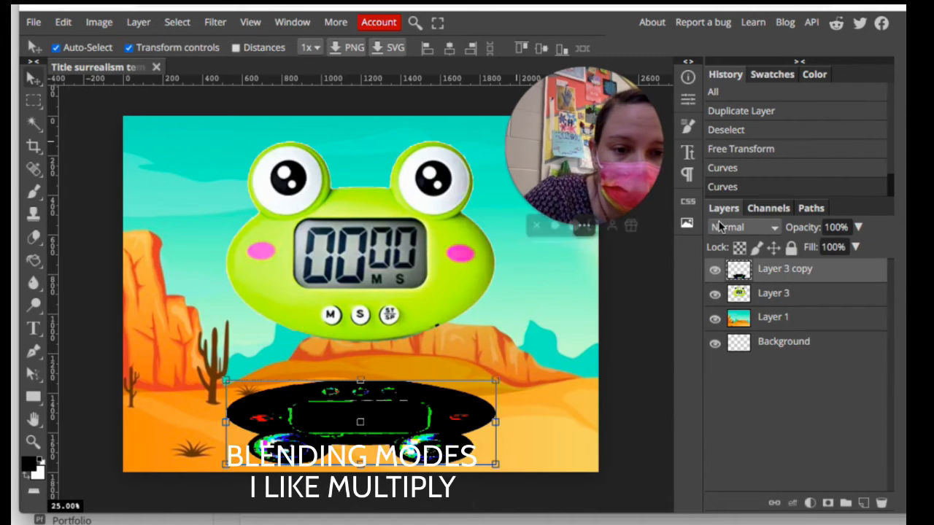
- Set the blackened frog copy's blend mode to Multiply and lower its opacity to 11%
click(736, 230)
click(738, 290)
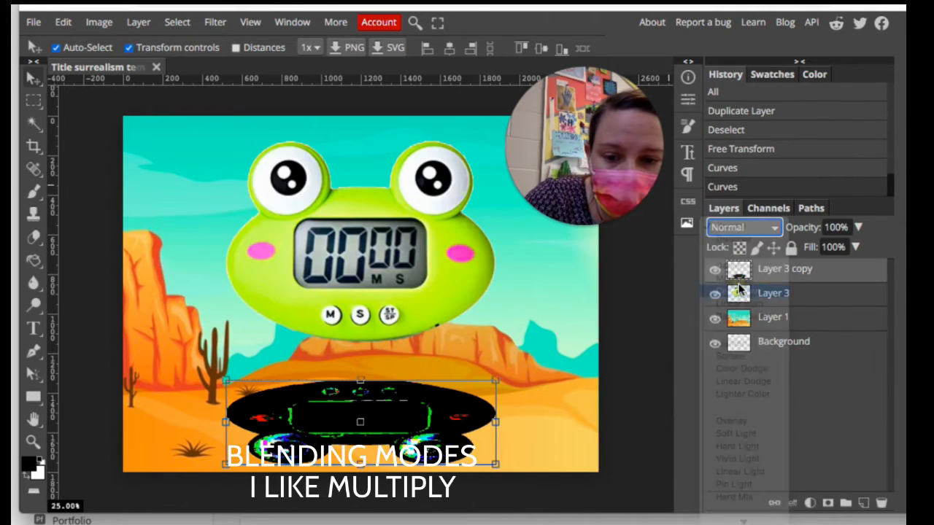
click(735, 227)
click(738, 215)
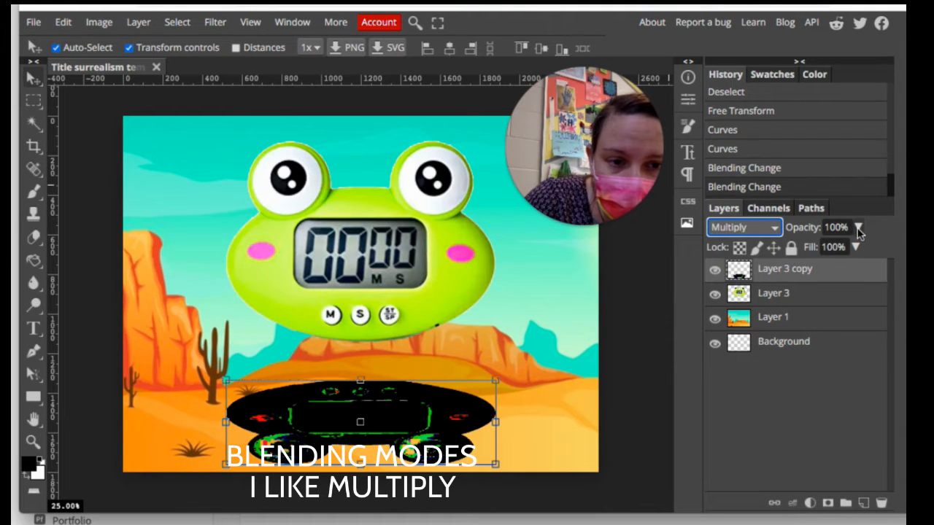
drag(861, 248, 797, 248)
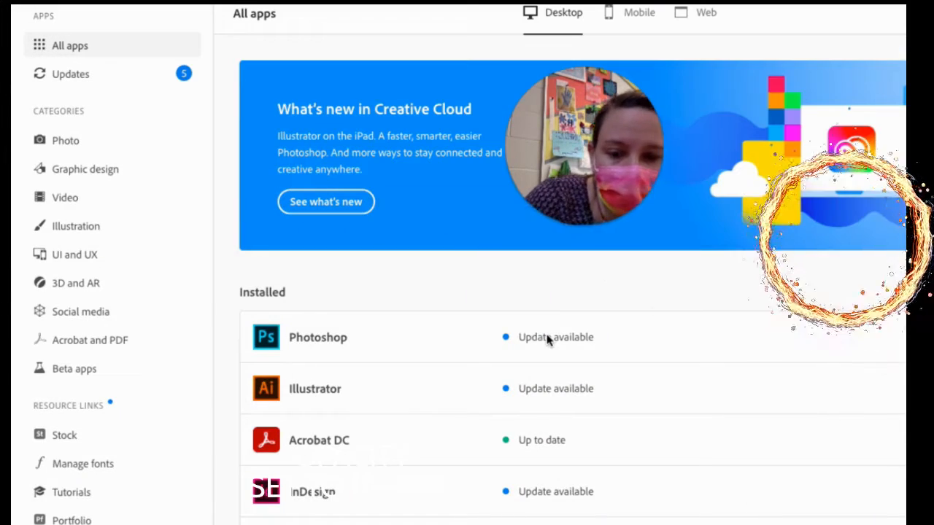
- Darken the flipped frog copy again with Curves by moving the black point to the far end of the input range
mouse_move(684, 523)
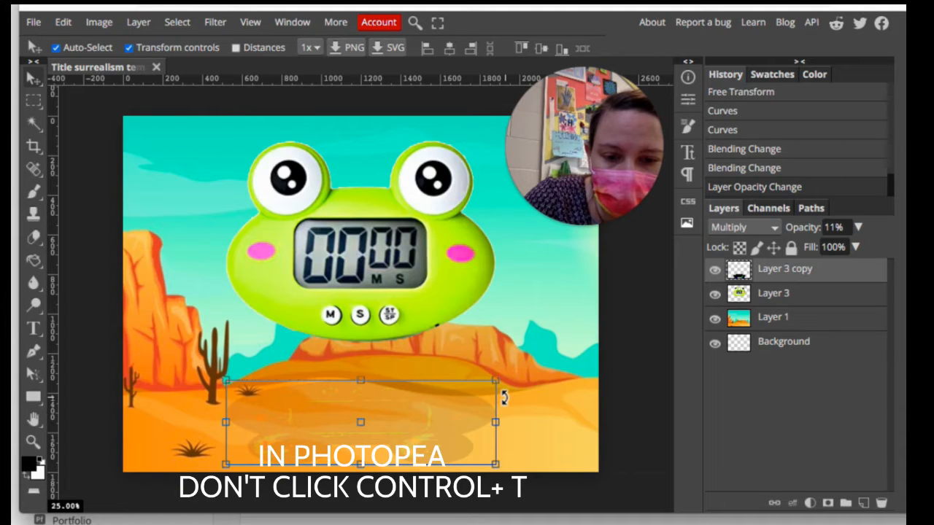
key(ctrl+m)
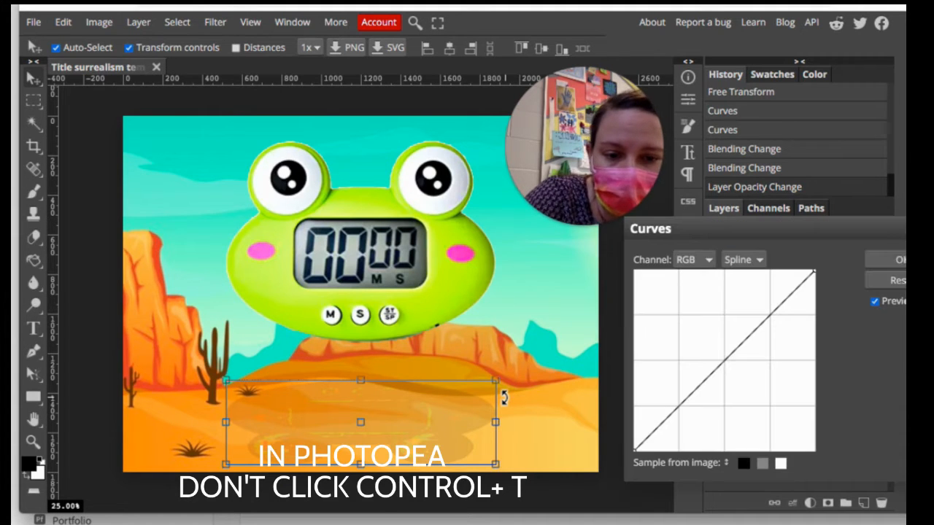
click(795, 465)
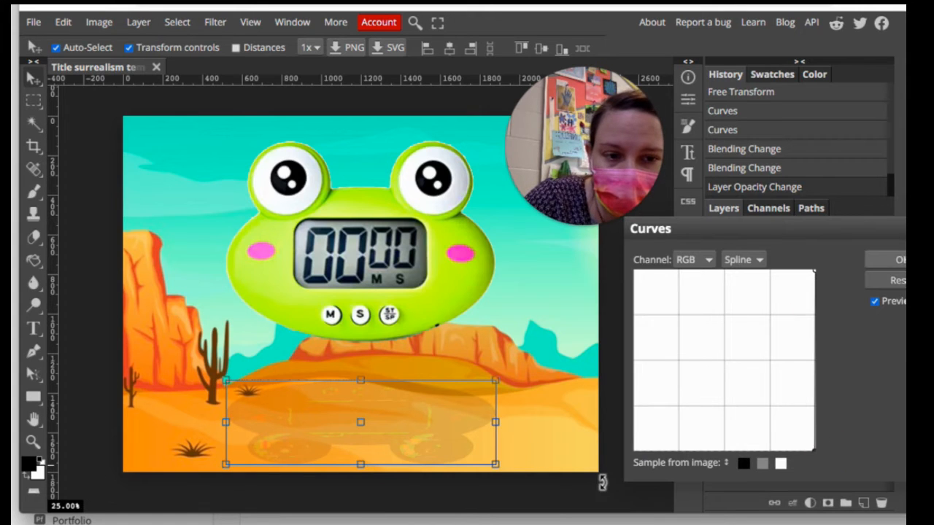
click(886, 260)
- Raise the frog copy's opacity to 100% and flood-fill its coloured specks with black, using a Paint Bucket tolerance of 100
key(g)
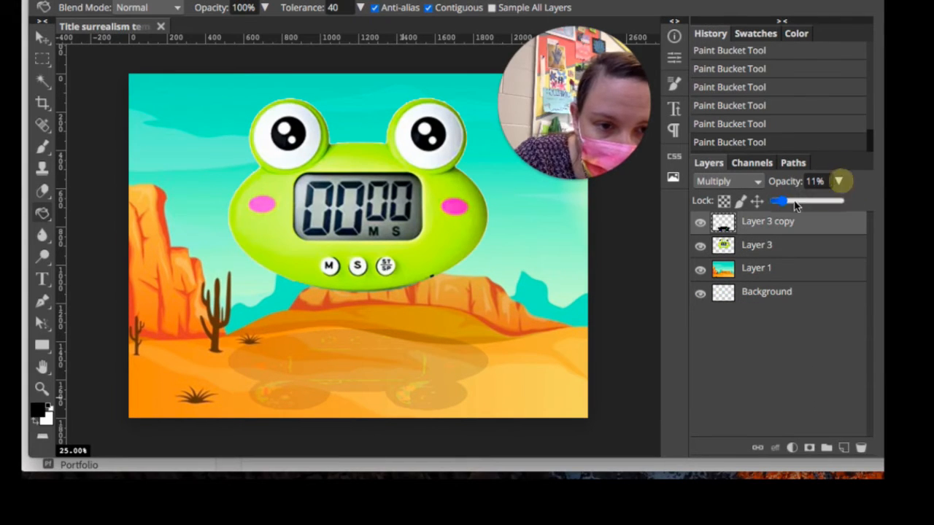
drag(839, 212, 875, 218)
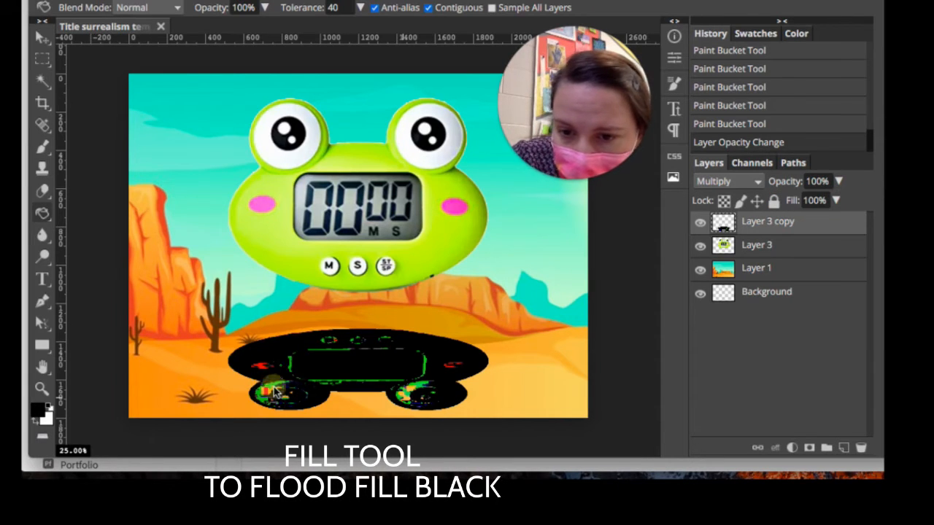
click(334, 7)
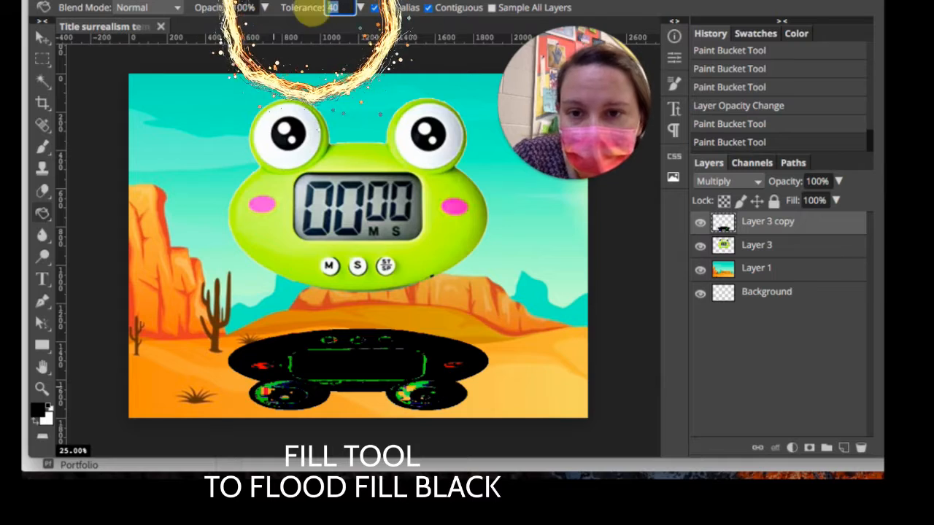
text(100)
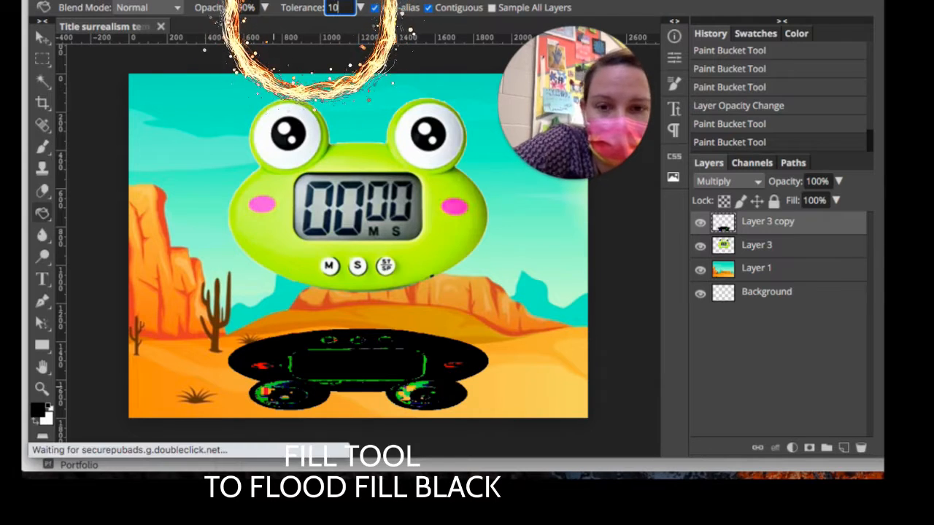
click(337, 345)
click(337, 346)
- Turn off Contiguous for the Paint Bucket and fill all remaining coloured specks in the frog copy with black
click(428, 7)
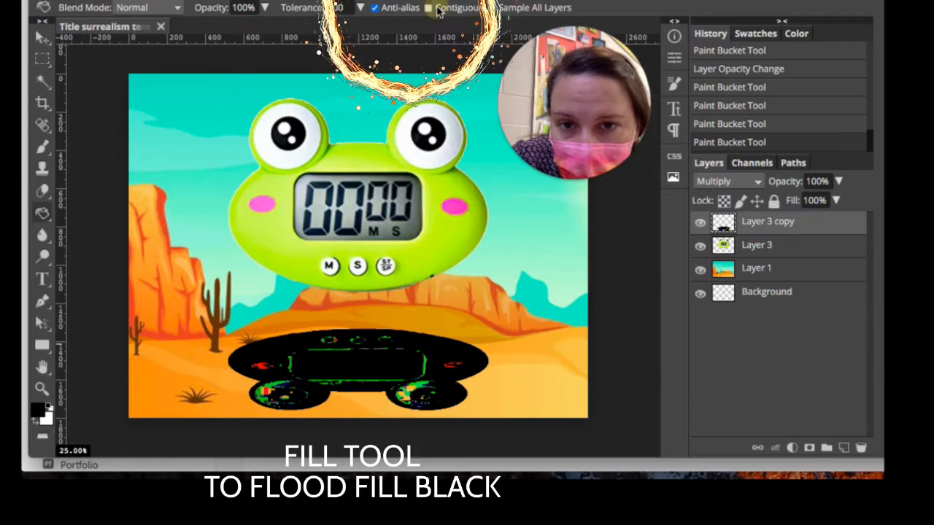
click(418, 392)
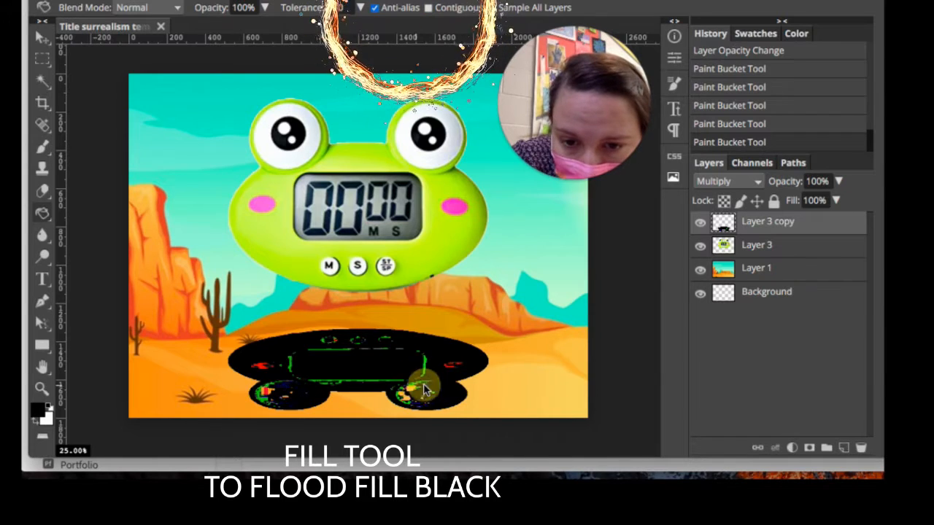
click(410, 392)
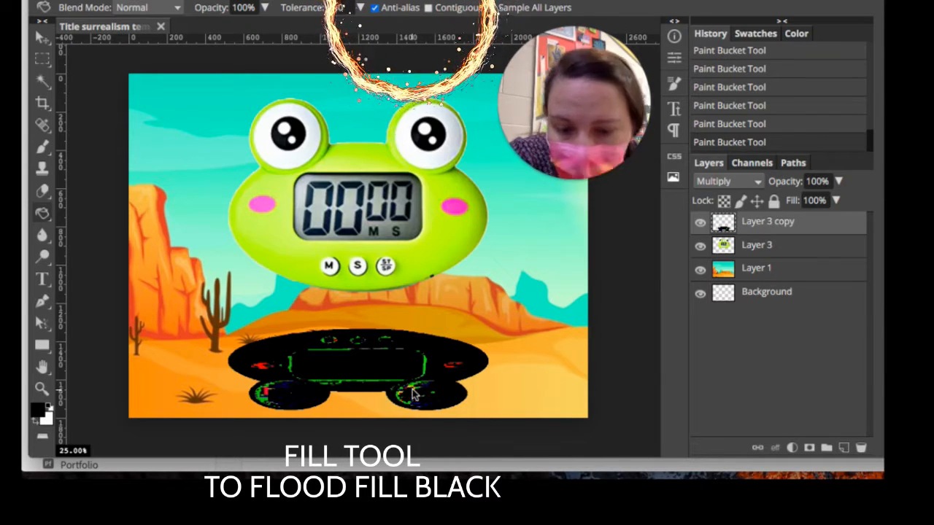
scroll(412, 392, up, 2)
scroll(411, 394, down, 3)
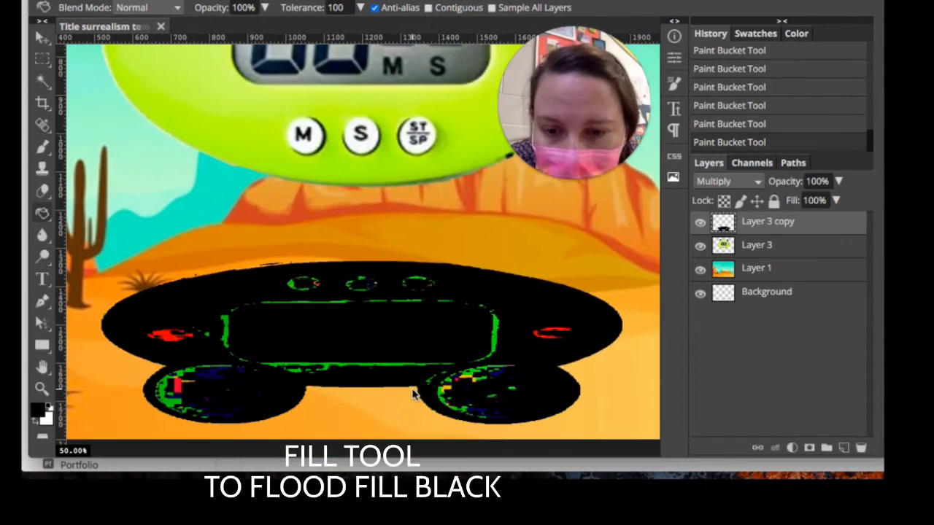
click(470, 371)
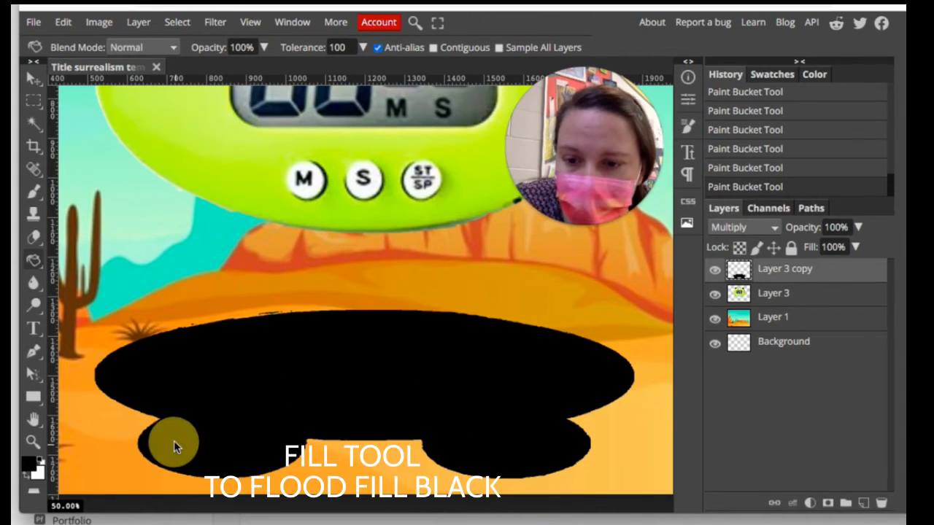
- Lower the opacity of the solid black frog shadow layer to 12%
scroll(175, 447, down, 3)
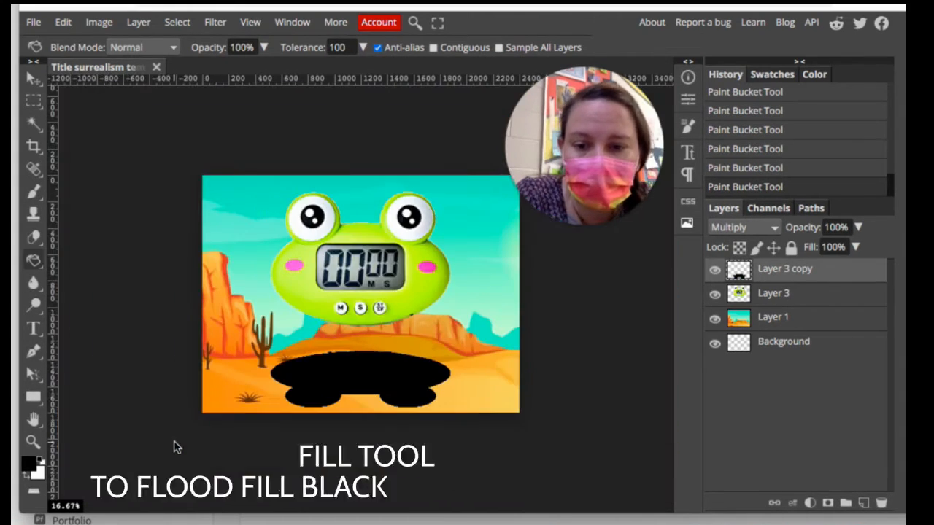
click(860, 230)
drag(855, 248, 803, 248)
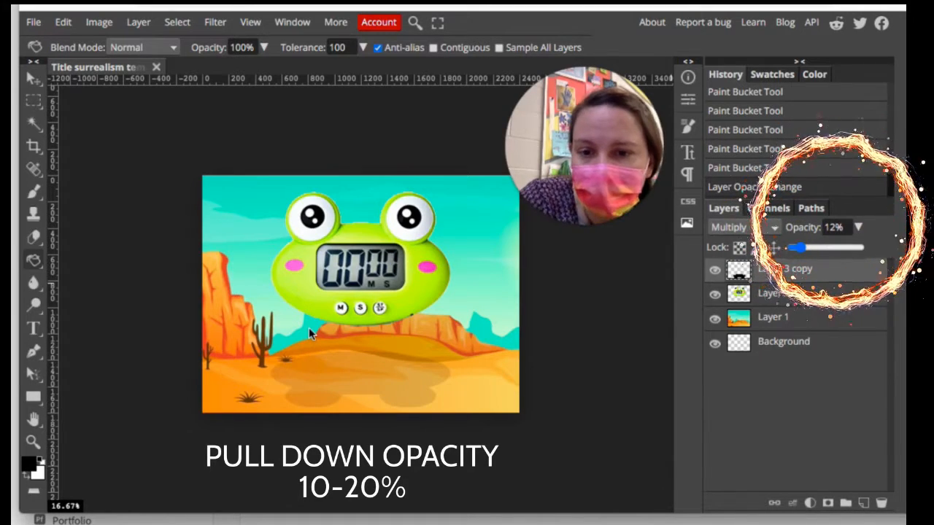
click(802, 318)
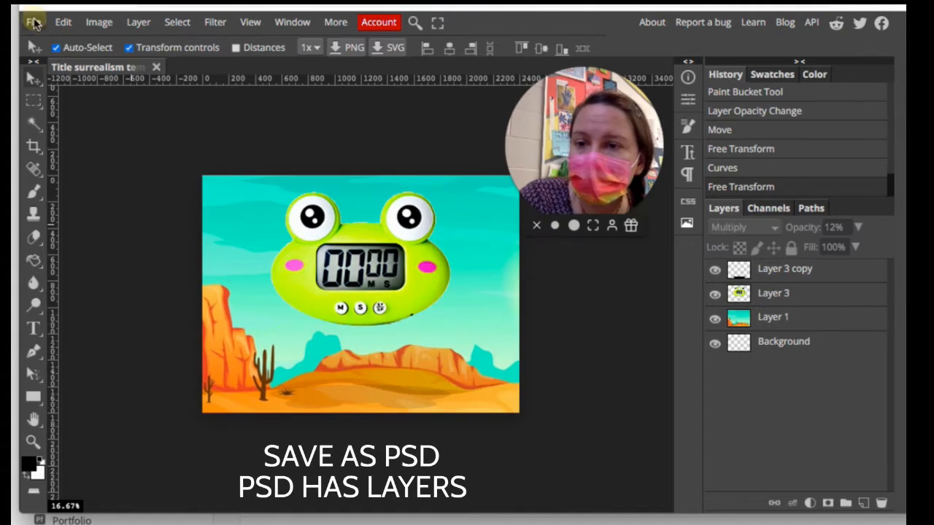
- Save the layered collage as a PSD named "frog timer in sky" in the Downloads folder
click(34, 23)
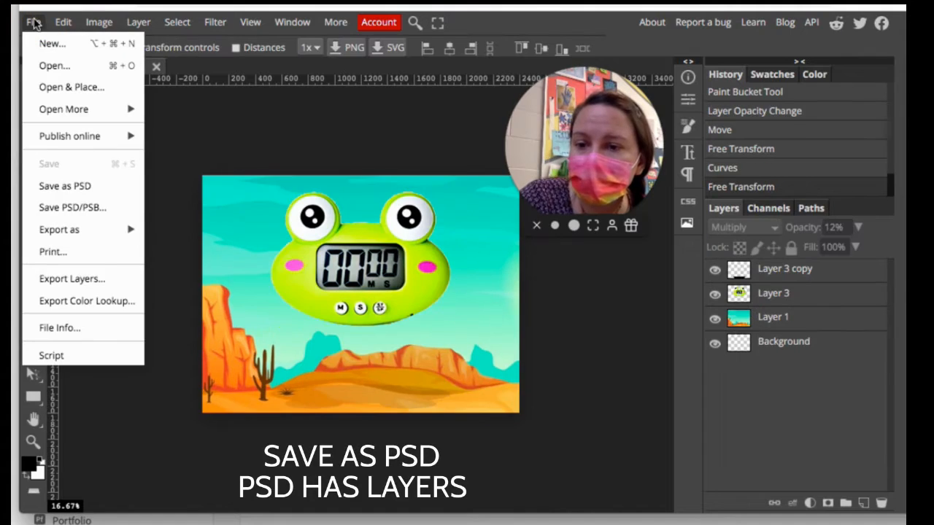
click(73, 185)
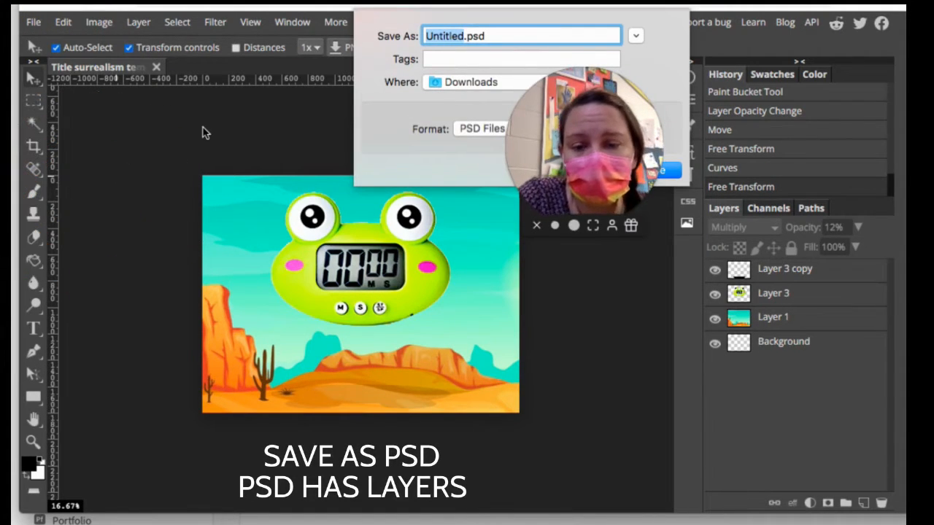
text(frog timer in sky)
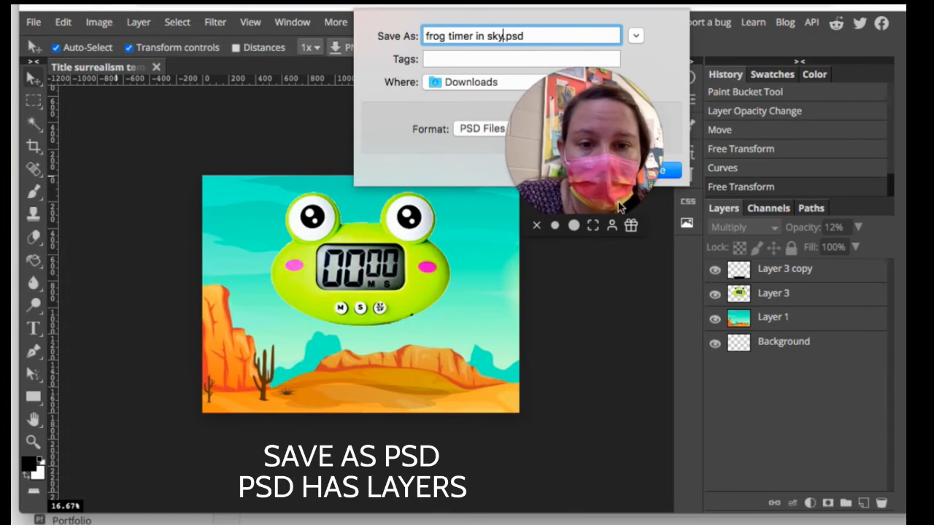
key(Return)
drag(620, 207, 611, 401)
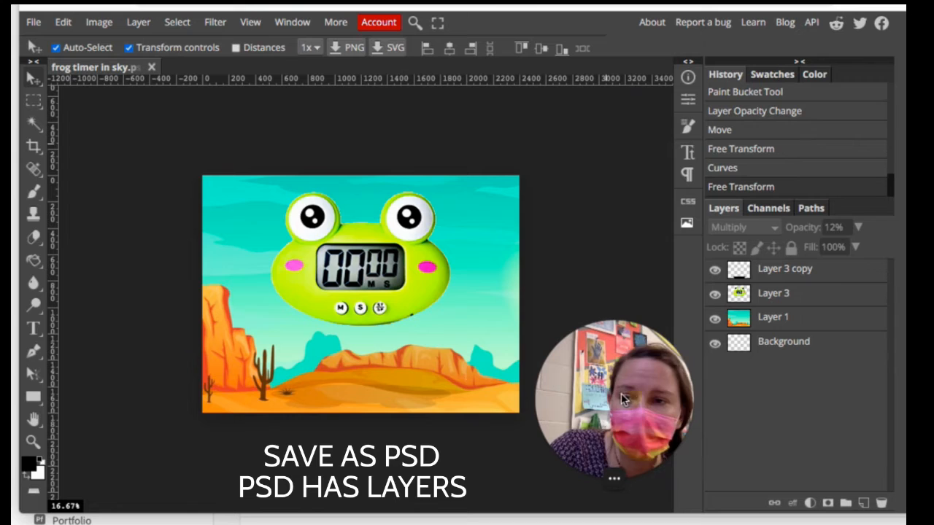
- Export the collage as a 2400 × 1800 px JPG and open the options of the downloaded file
click(35, 26)
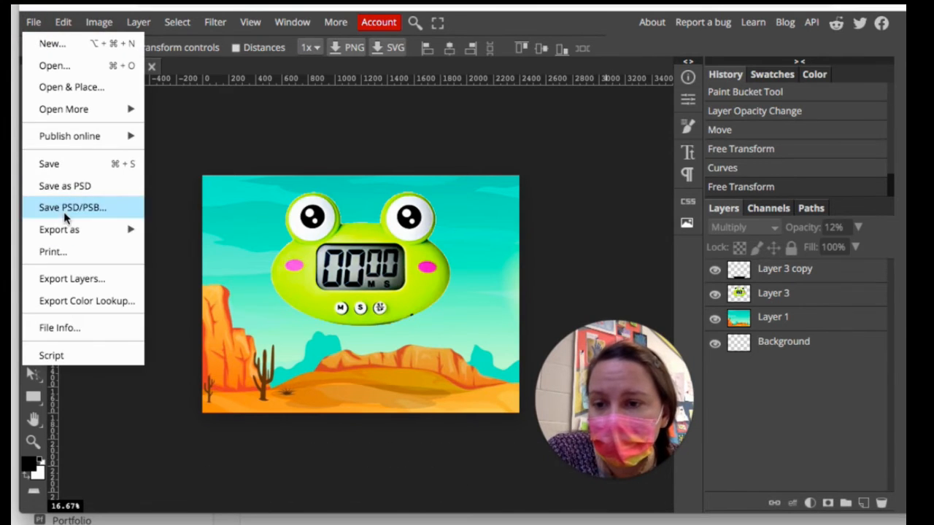
mouse_move(73, 230)
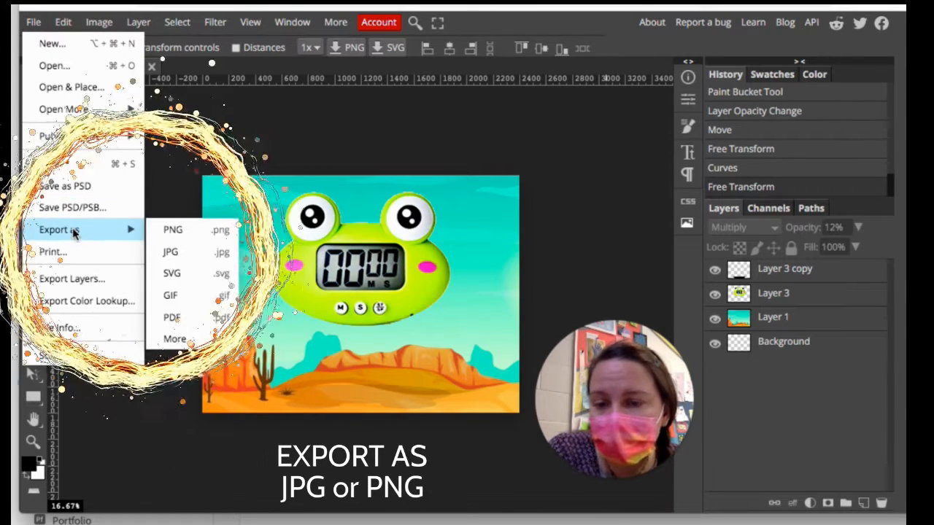
click(183, 253)
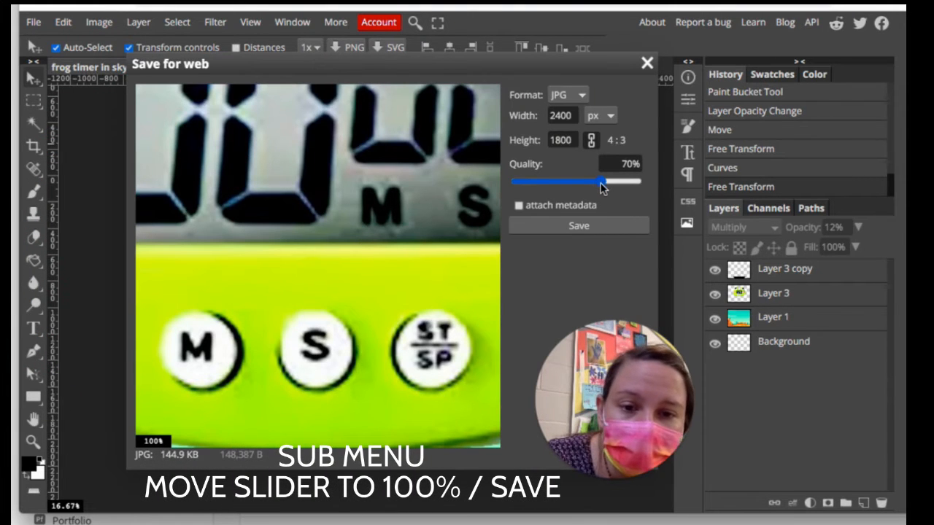
click(580, 226)
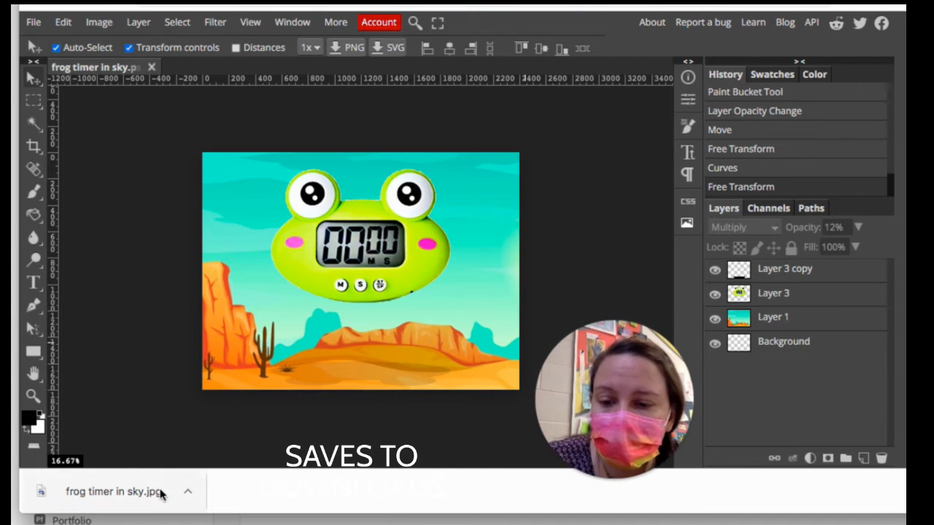
click(195, 499)
click(186, 496)
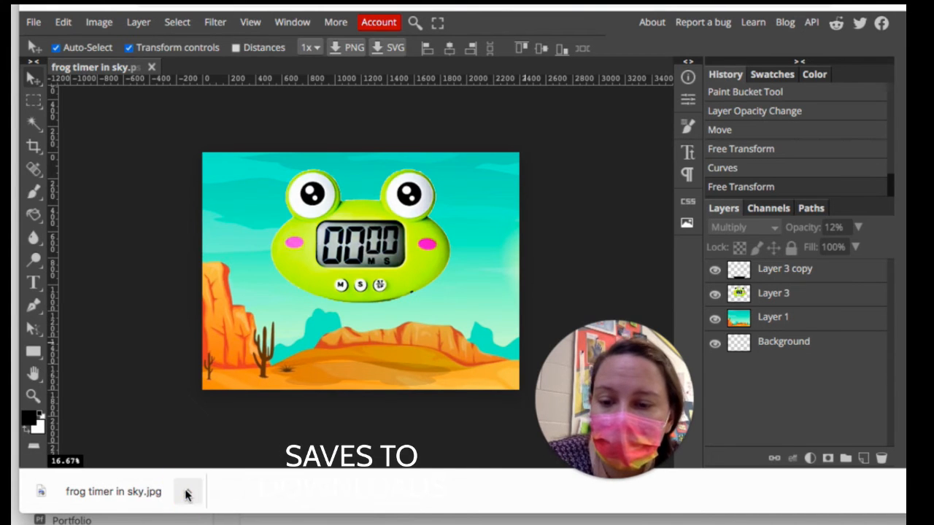
- Switch to the "surrealism / print file" deck in Google Slides, draw a horizontal line across the middle of slide 3's frog collage and set its colour
click(686, 3)
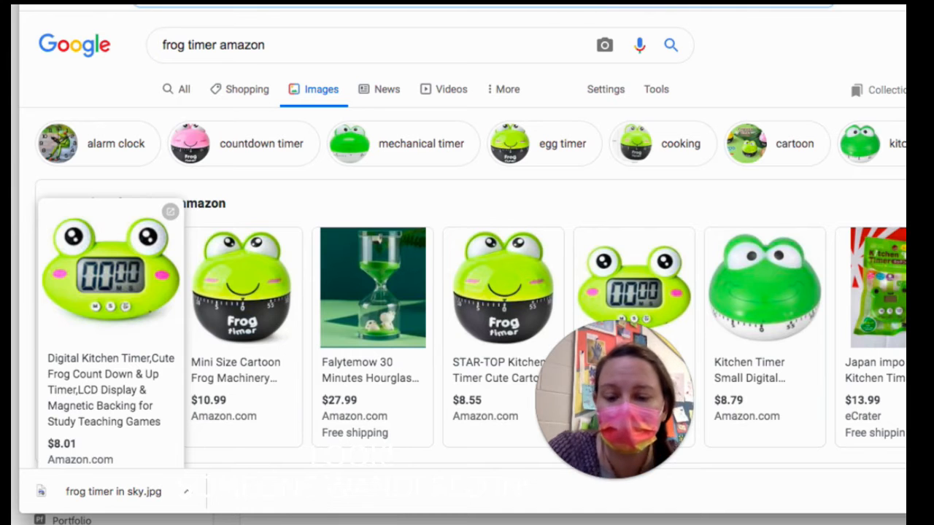
click(685, 2)
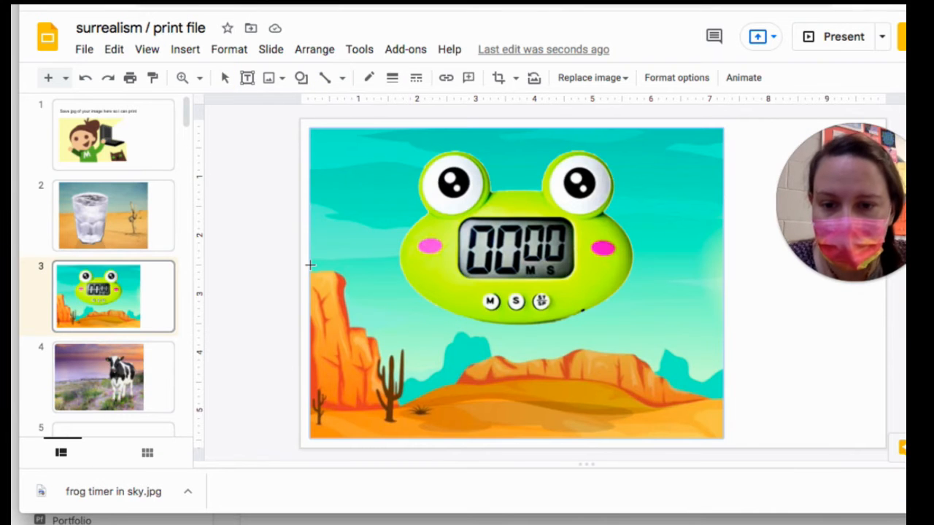
drag(308, 293, 540, 339)
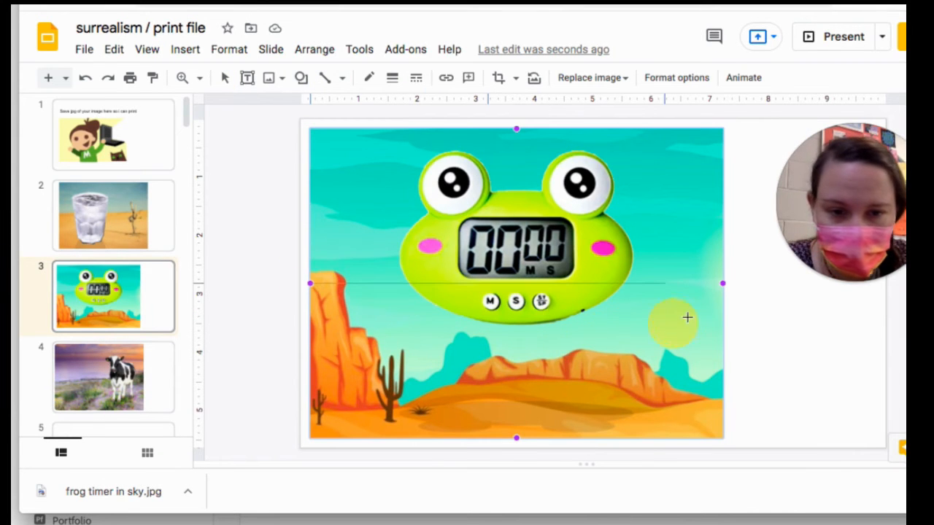
drag(718, 310, 718, 310)
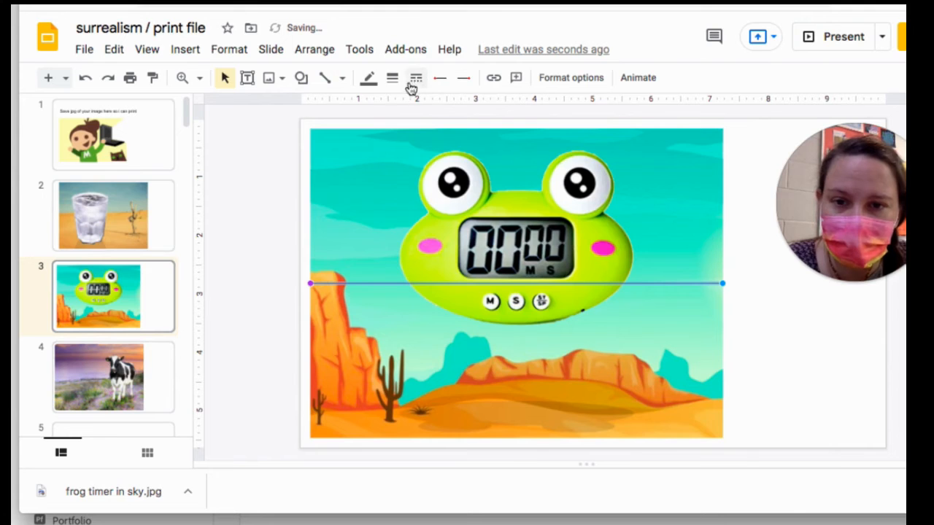
click(368, 79)
click(392, 130)
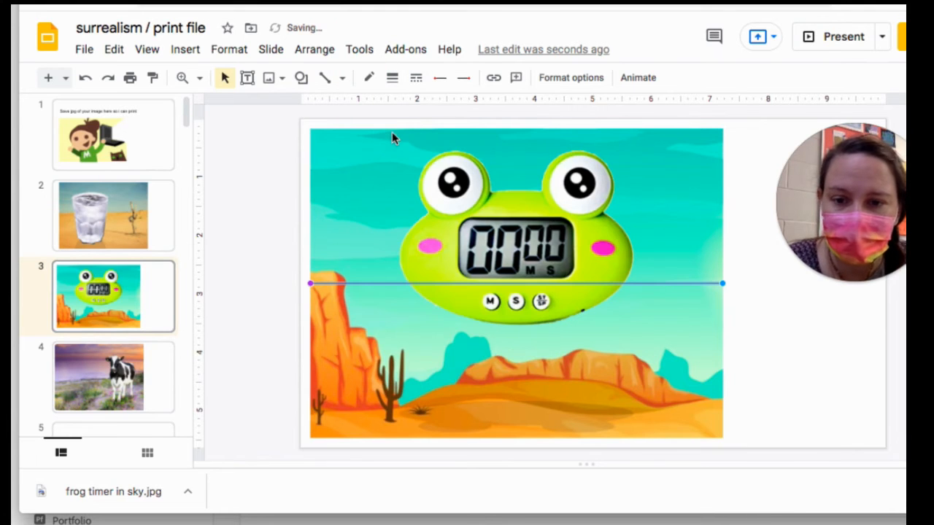